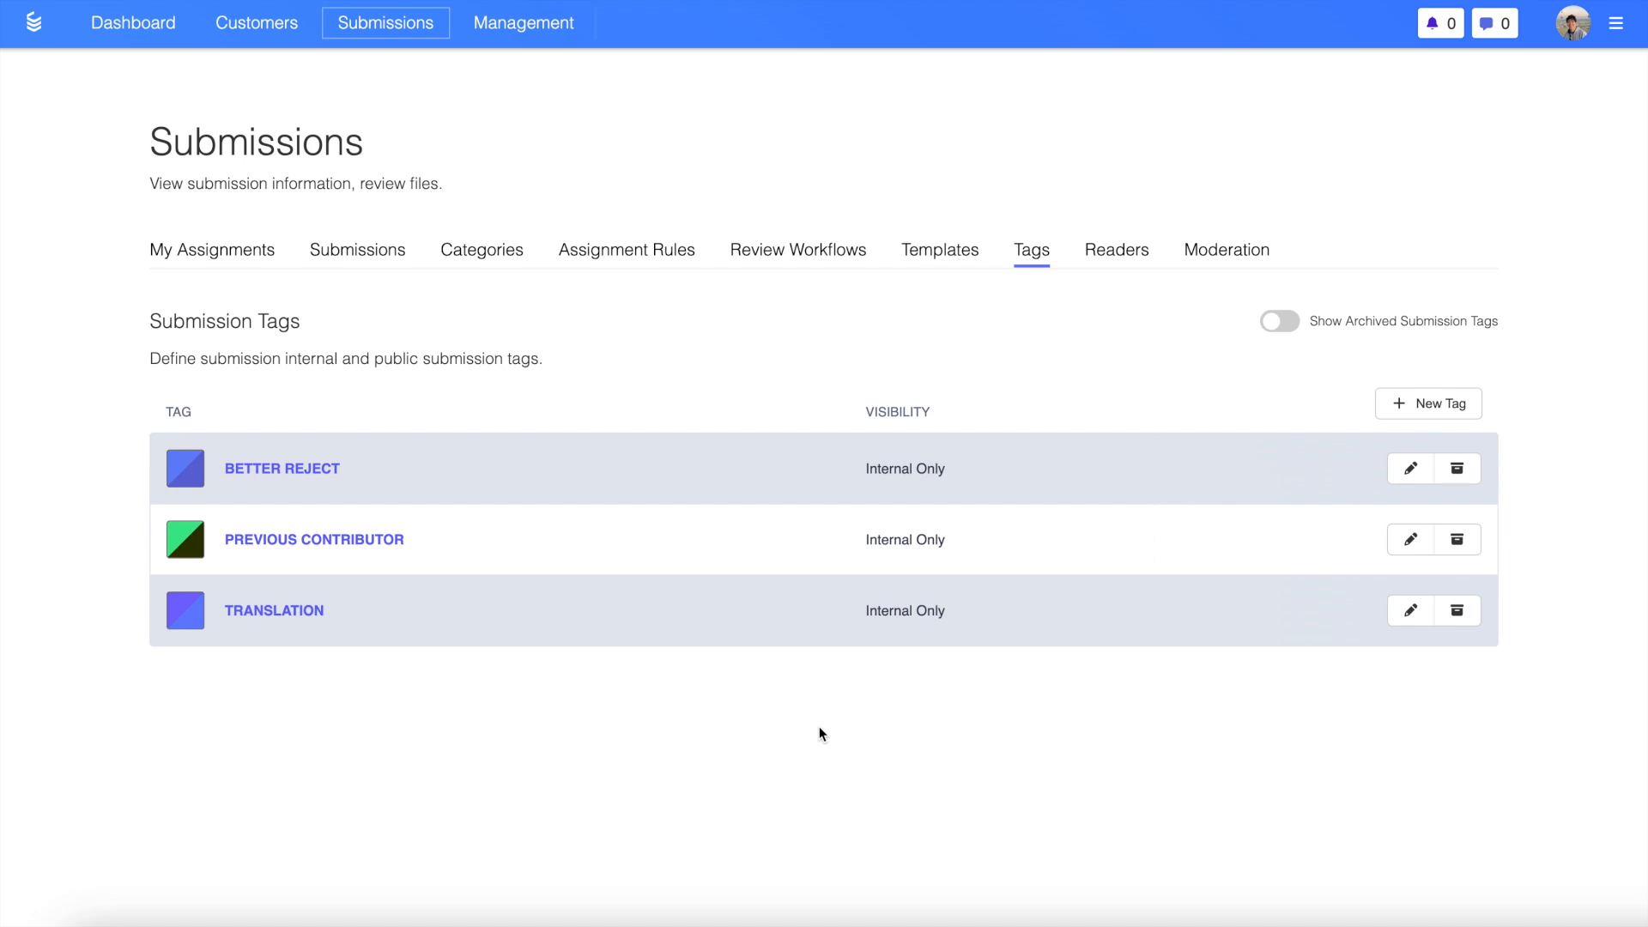
Examine the queue, sticky, color and visibility settings of the BETTER REJECT, PREVIOUS CONTRIBUTOR and TRANSLATION tags.
click(1404, 475)
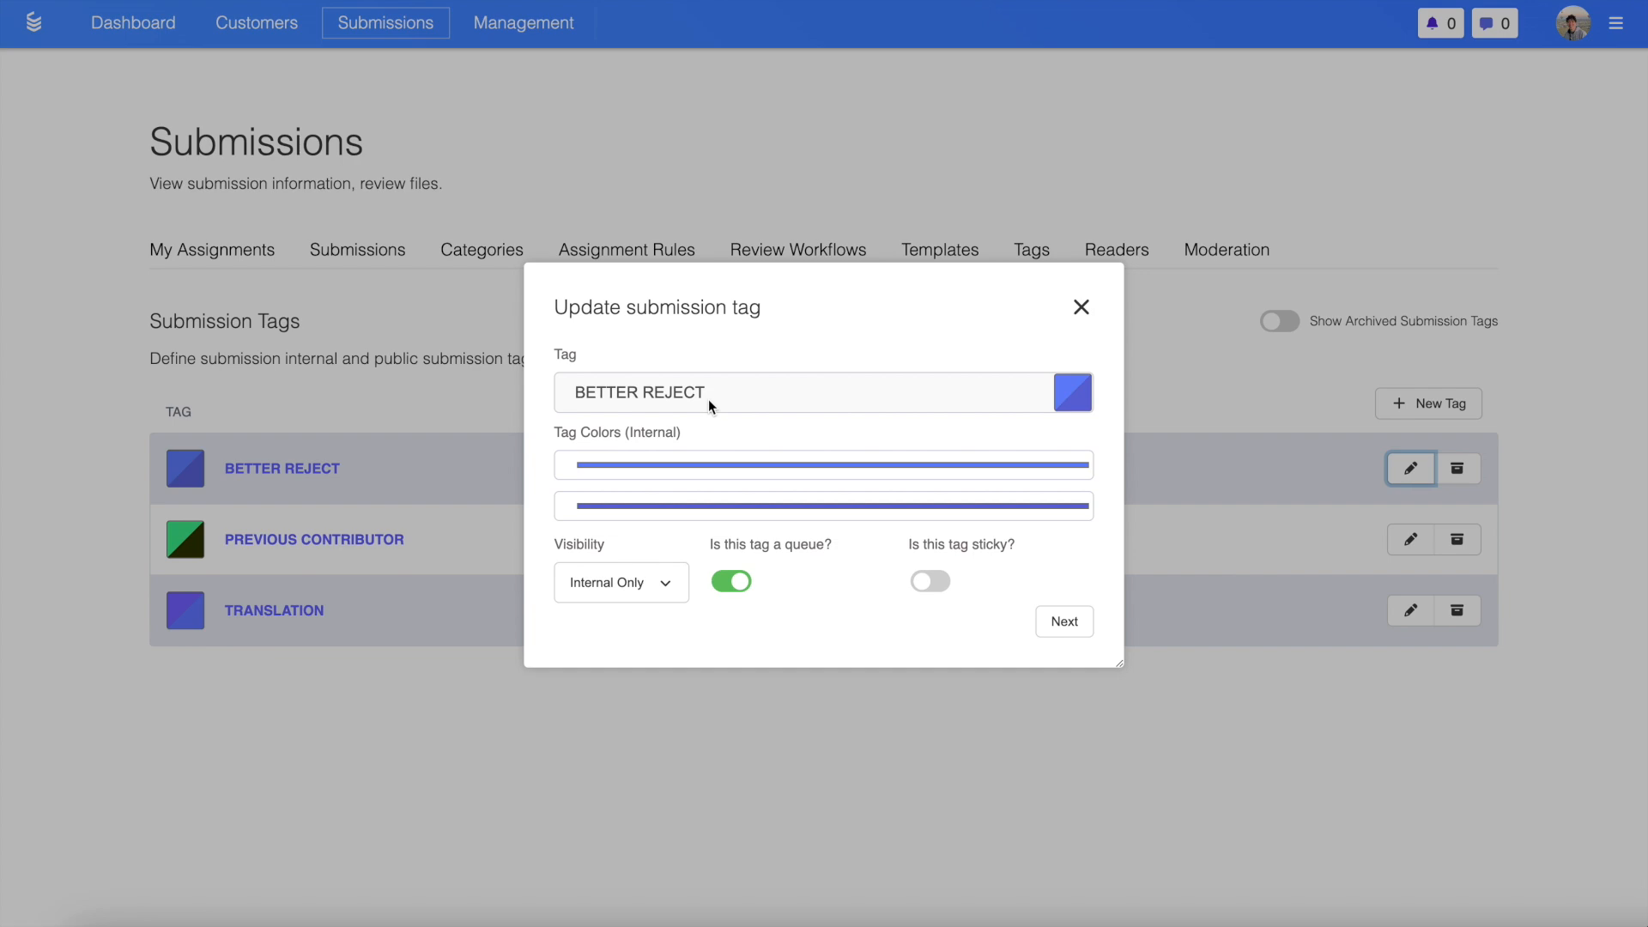
click(1081, 309)
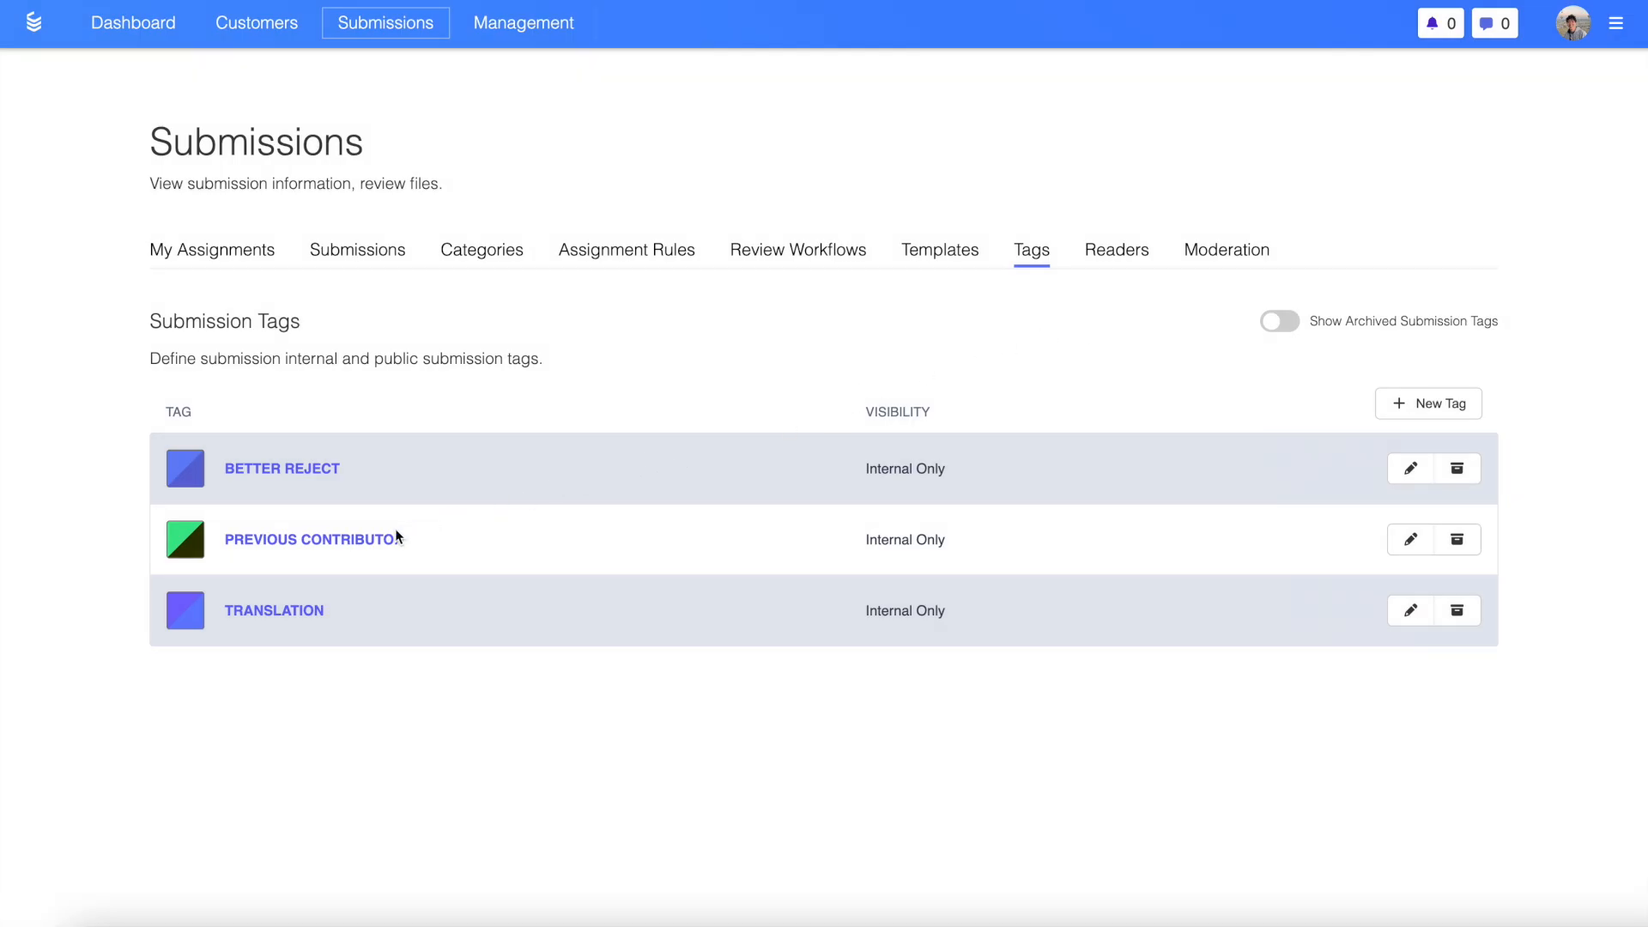
click(1416, 538)
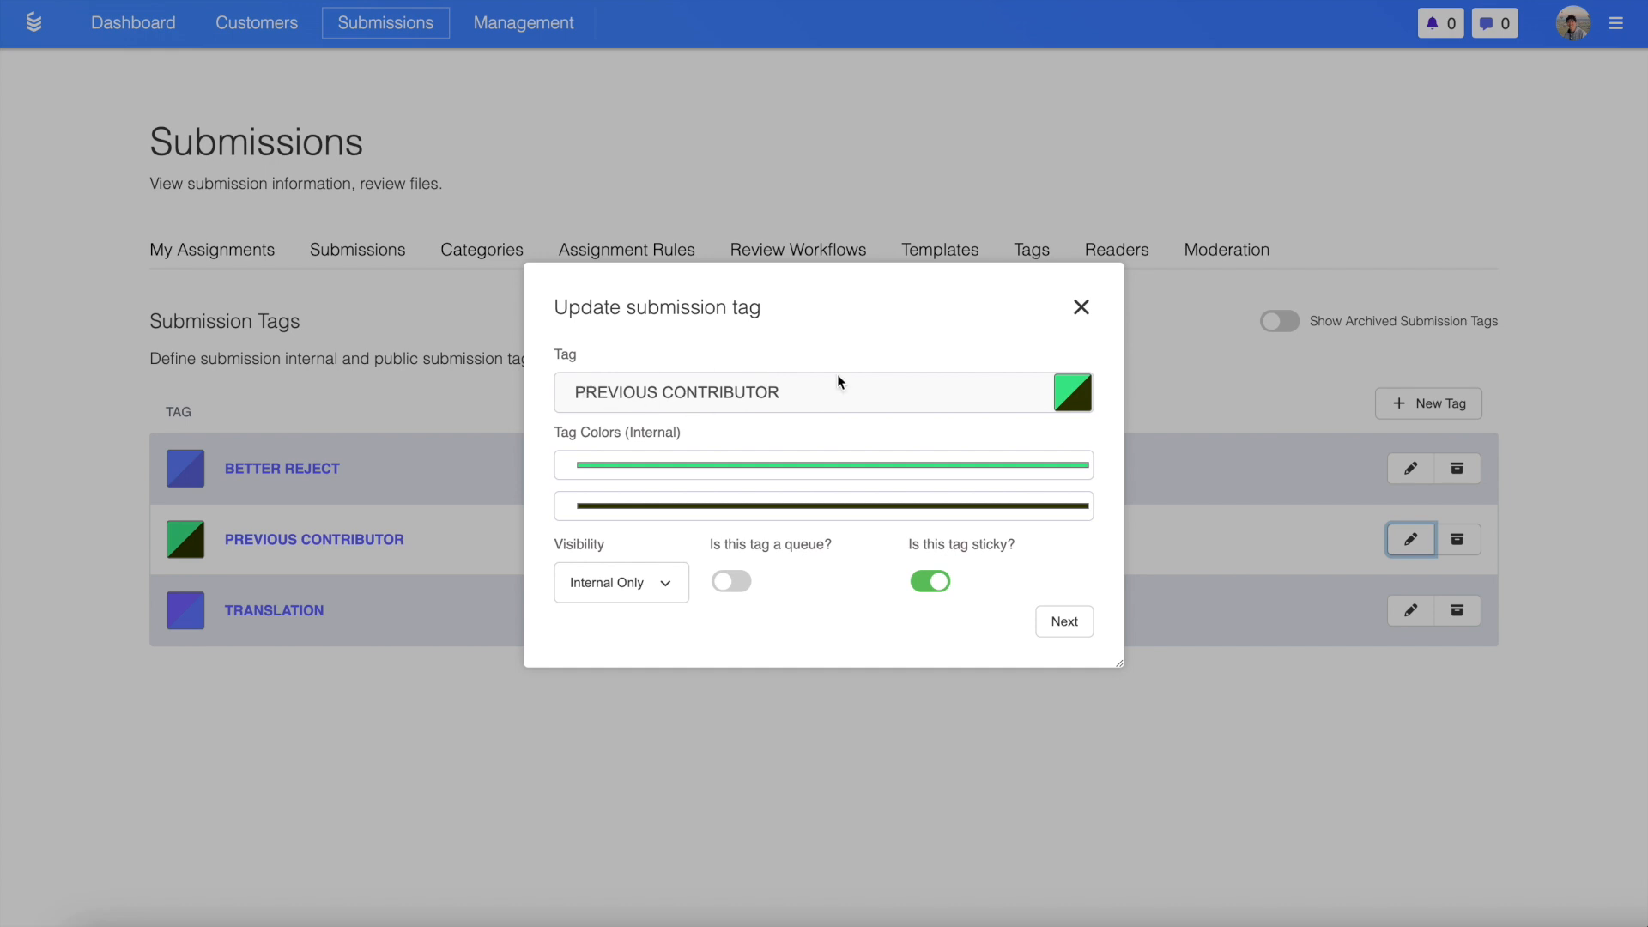
click(1079, 312)
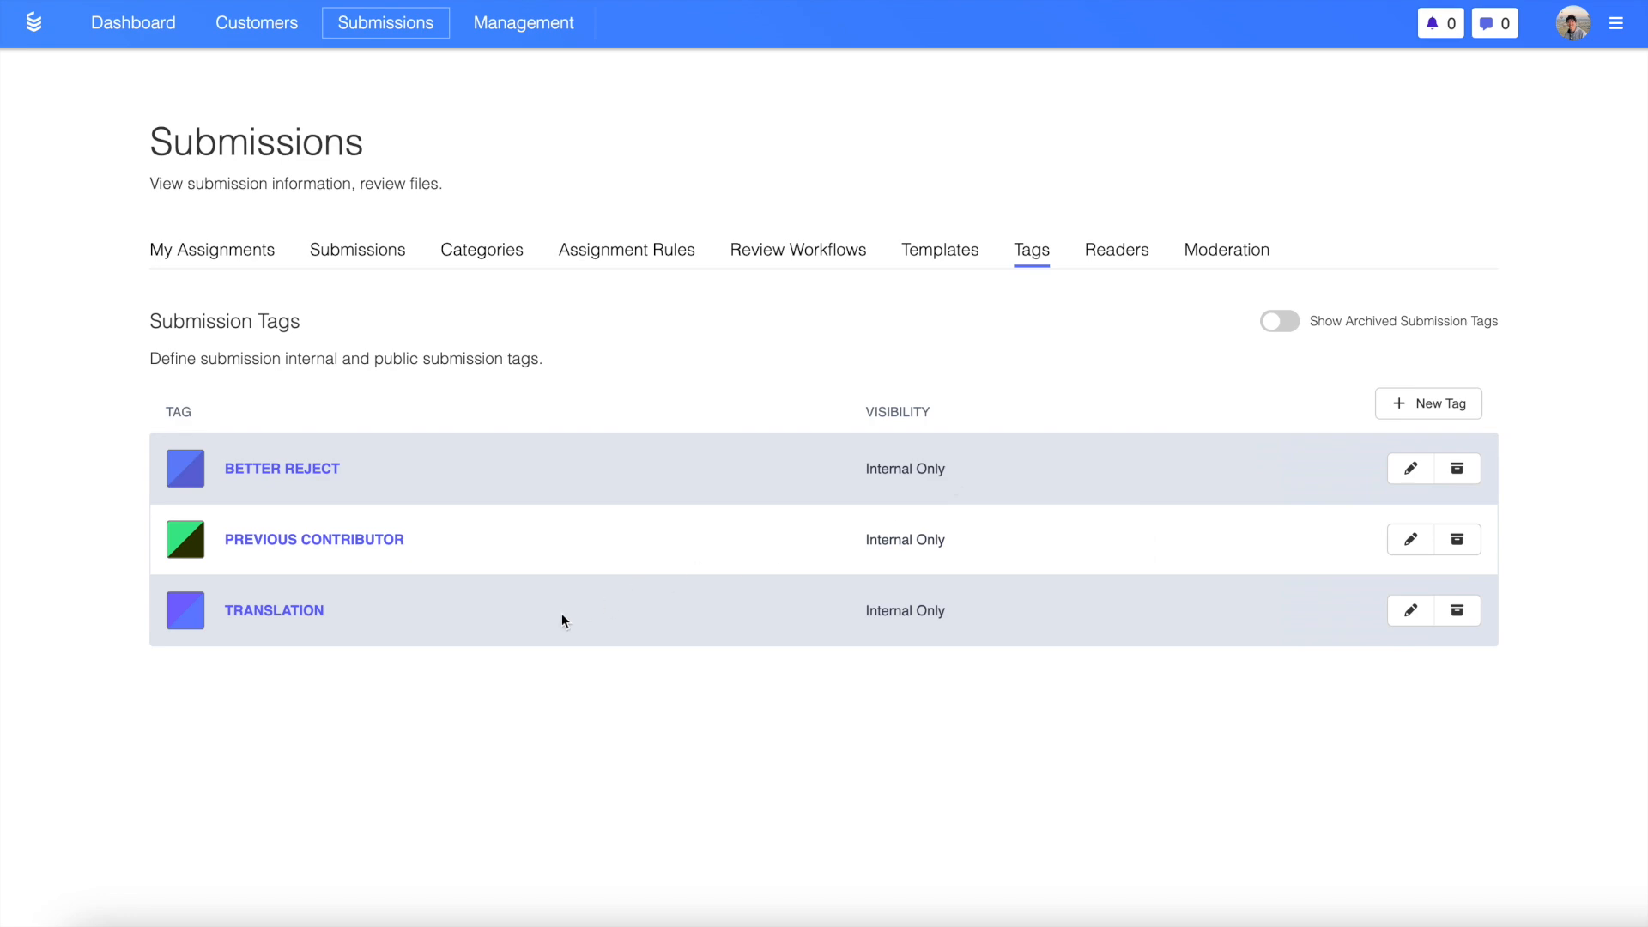
click(1408, 610)
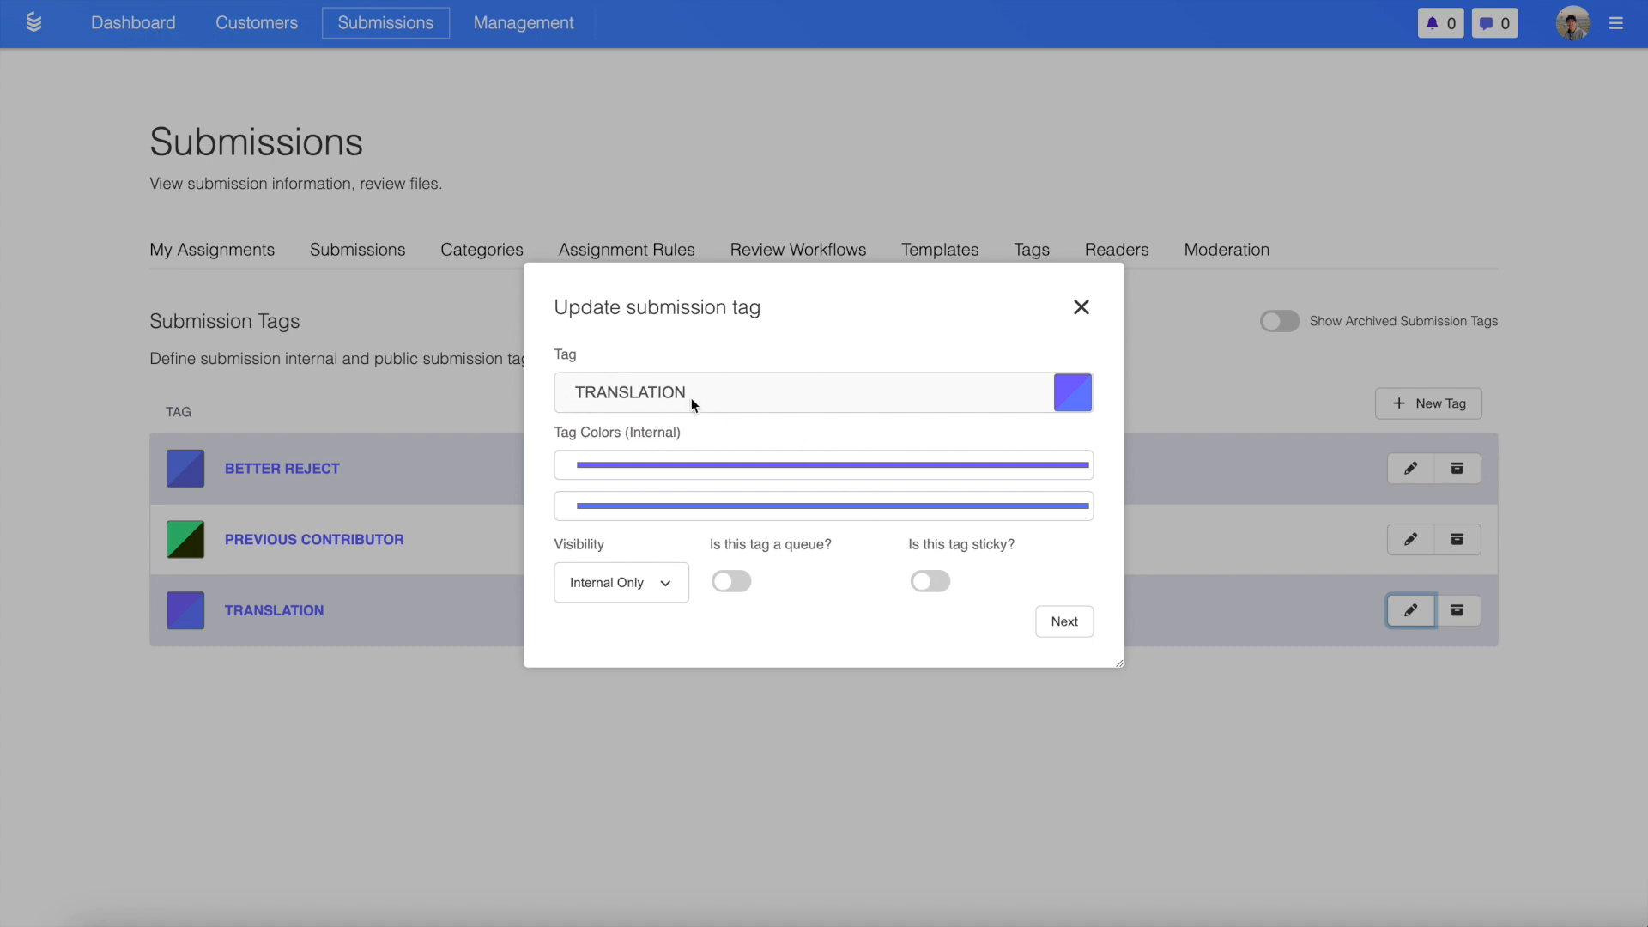
click(1199, 360)
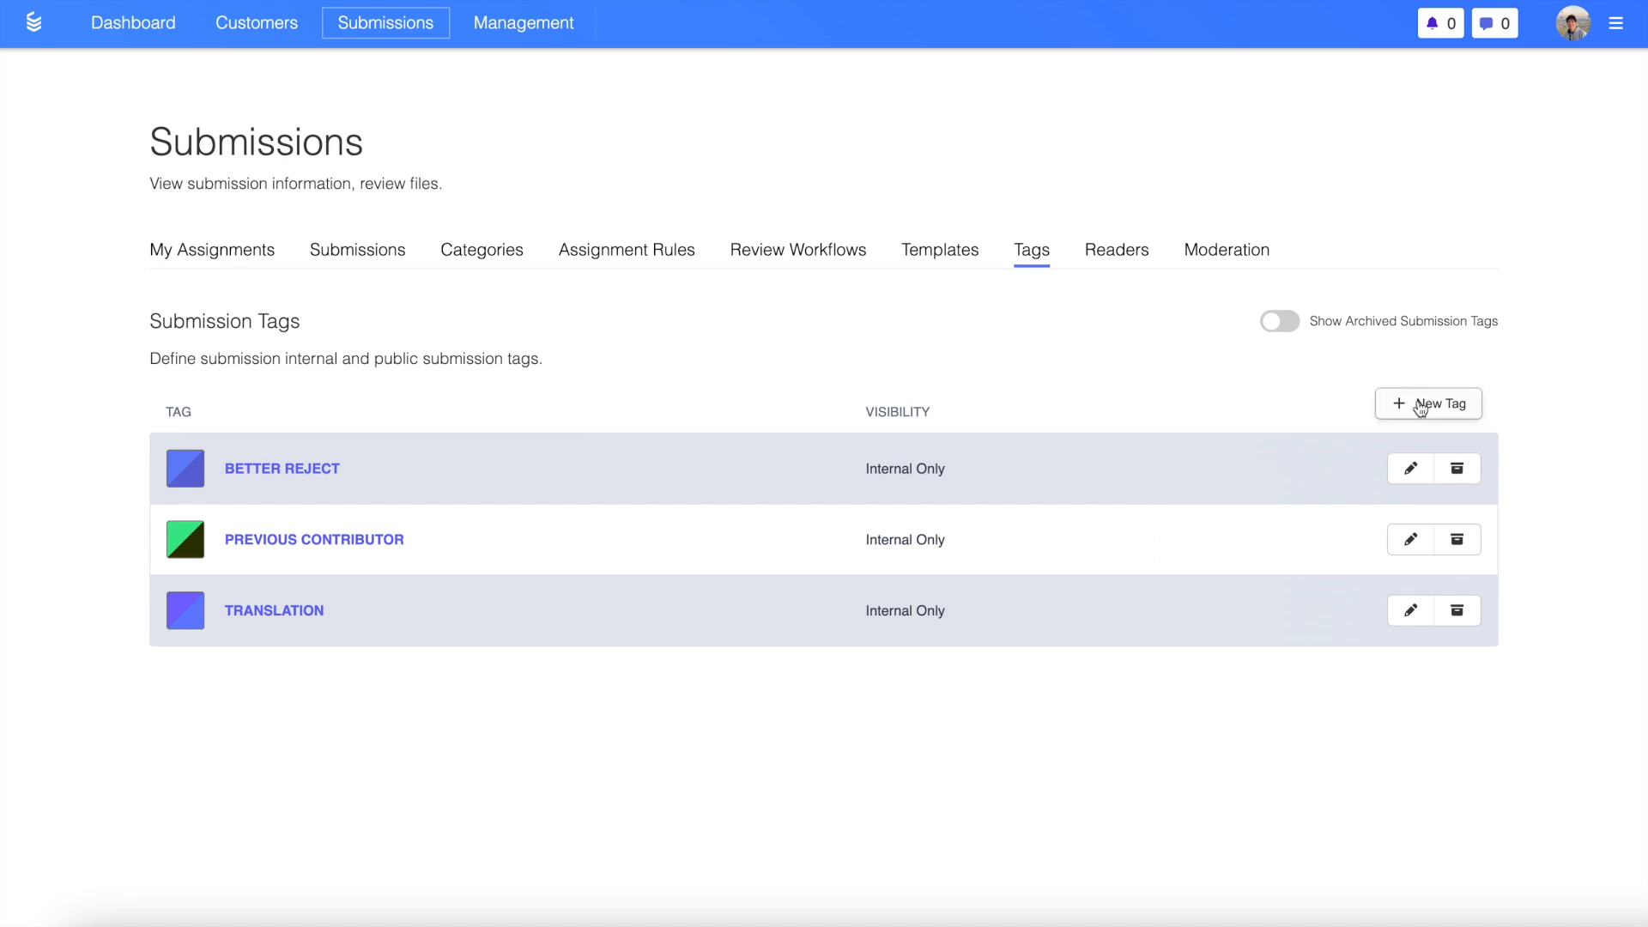
Start a new submission tag and set its two internal colors to muted blue and teal green.
click(1422, 405)
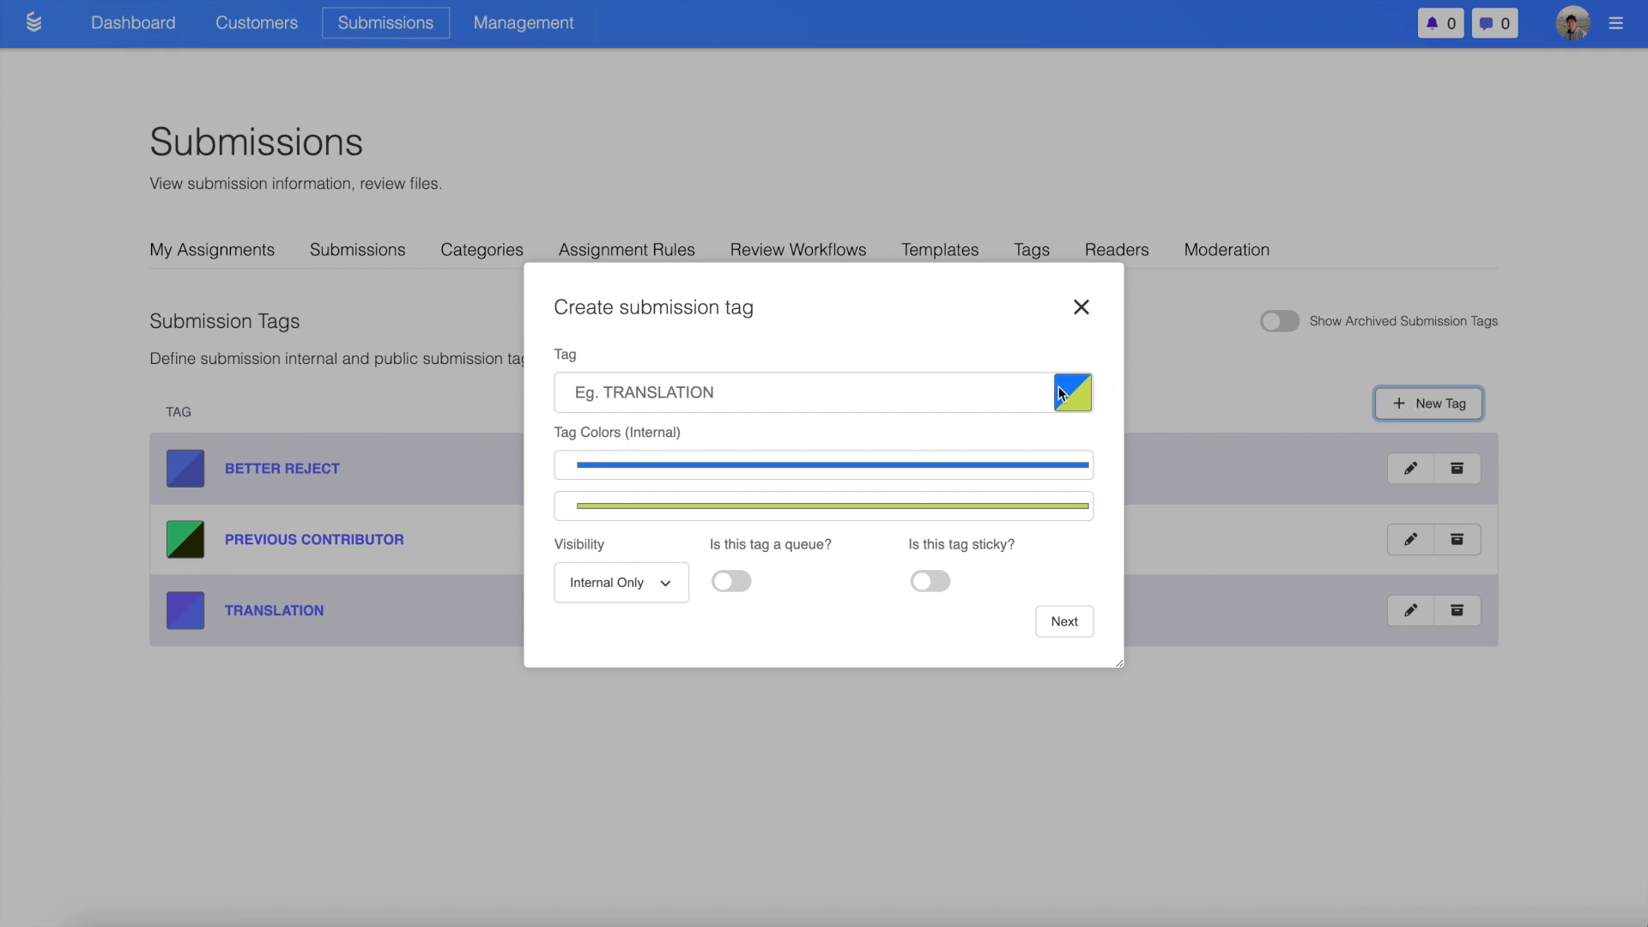
click(1008, 473)
drag(754, 512, 672, 501)
click(982, 508)
mouse_move(779, 567)
mouse_down()
mouse_move(747, 577)
mouse_move(742, 543)
mouse_up()
drag(746, 681, 713, 681)
click(902, 420)
Name the new tag SIMULATENOUS SUBMISSION, set its visibility to Public and continue to its categories.
click(862, 396)
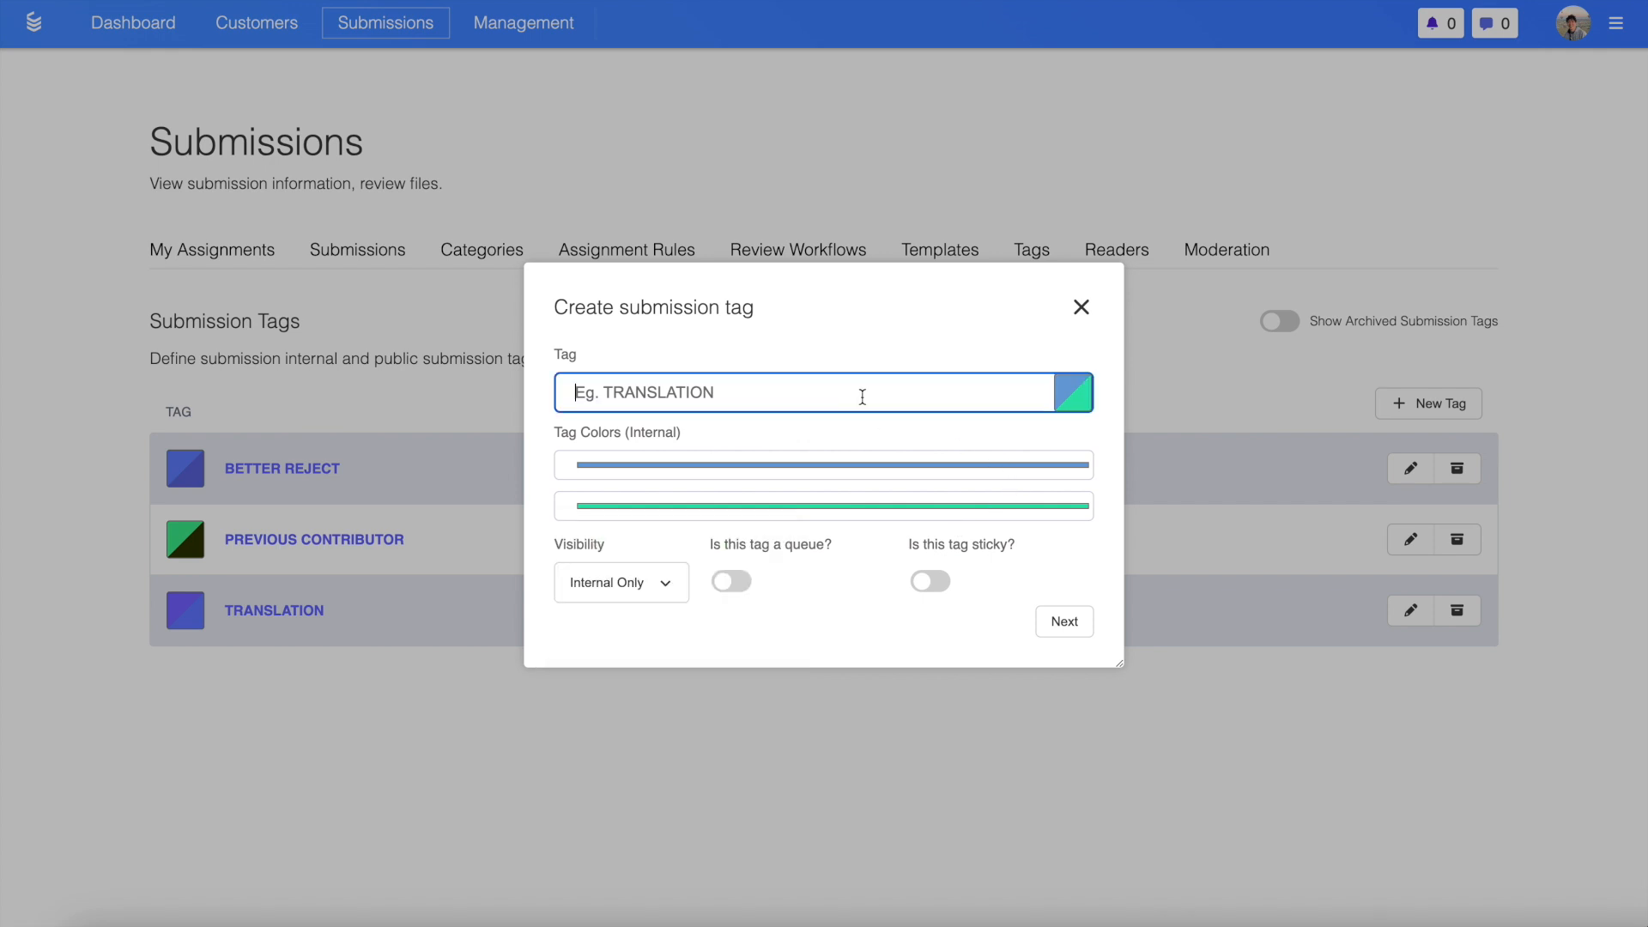
text(SIMULATEN)
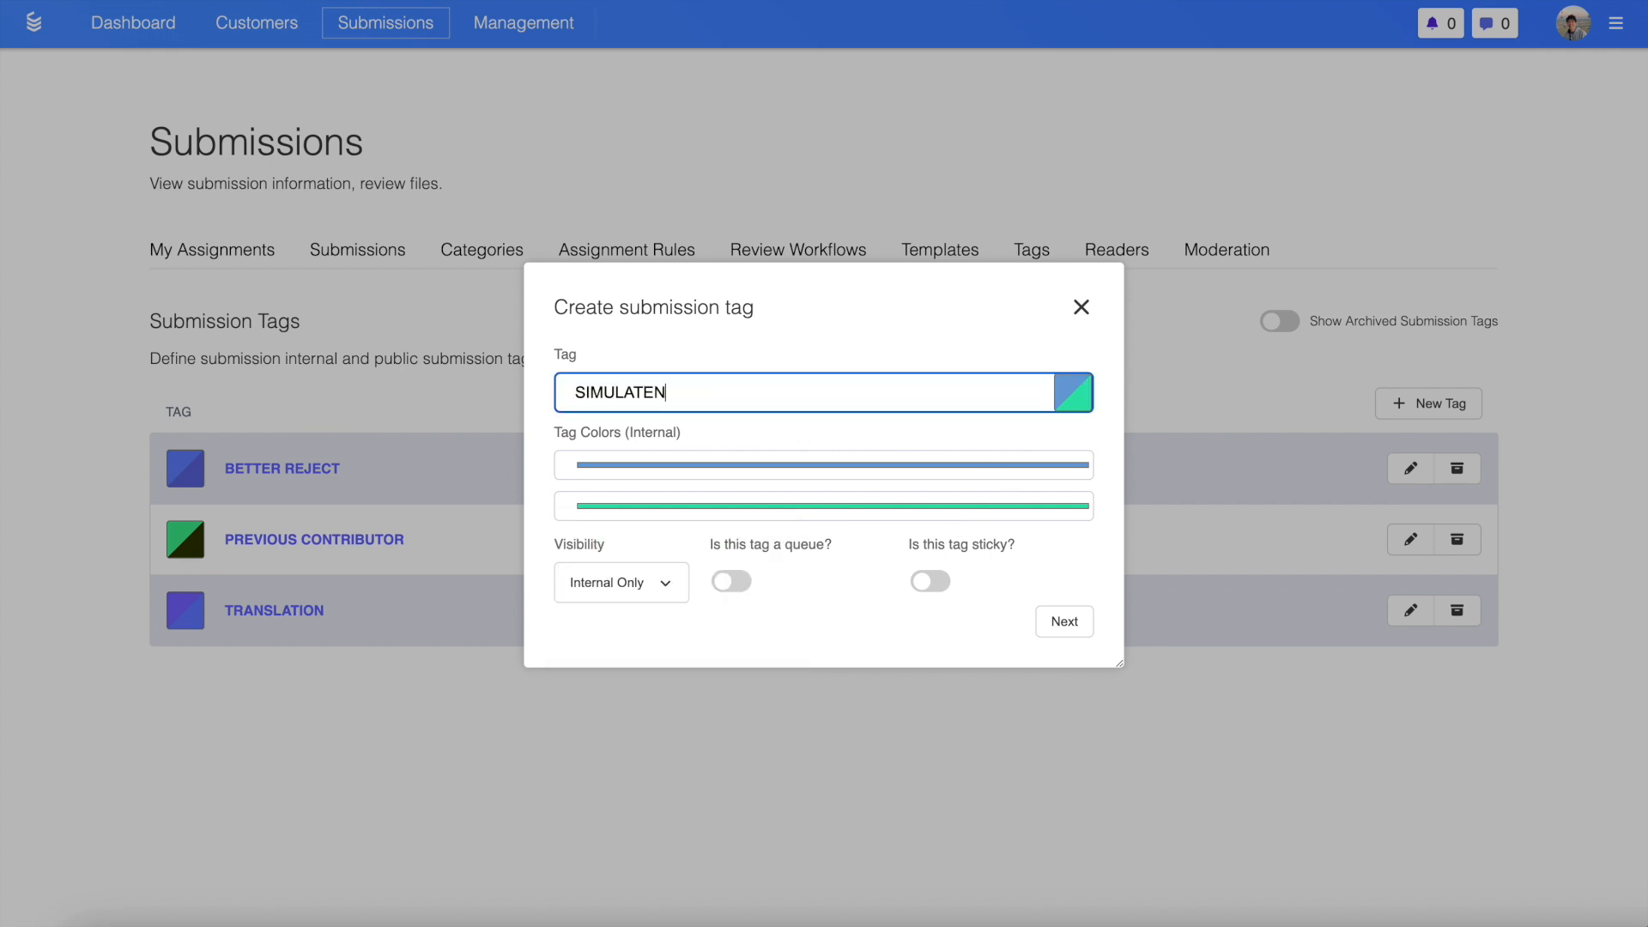
text(OUS SUBMISSION)
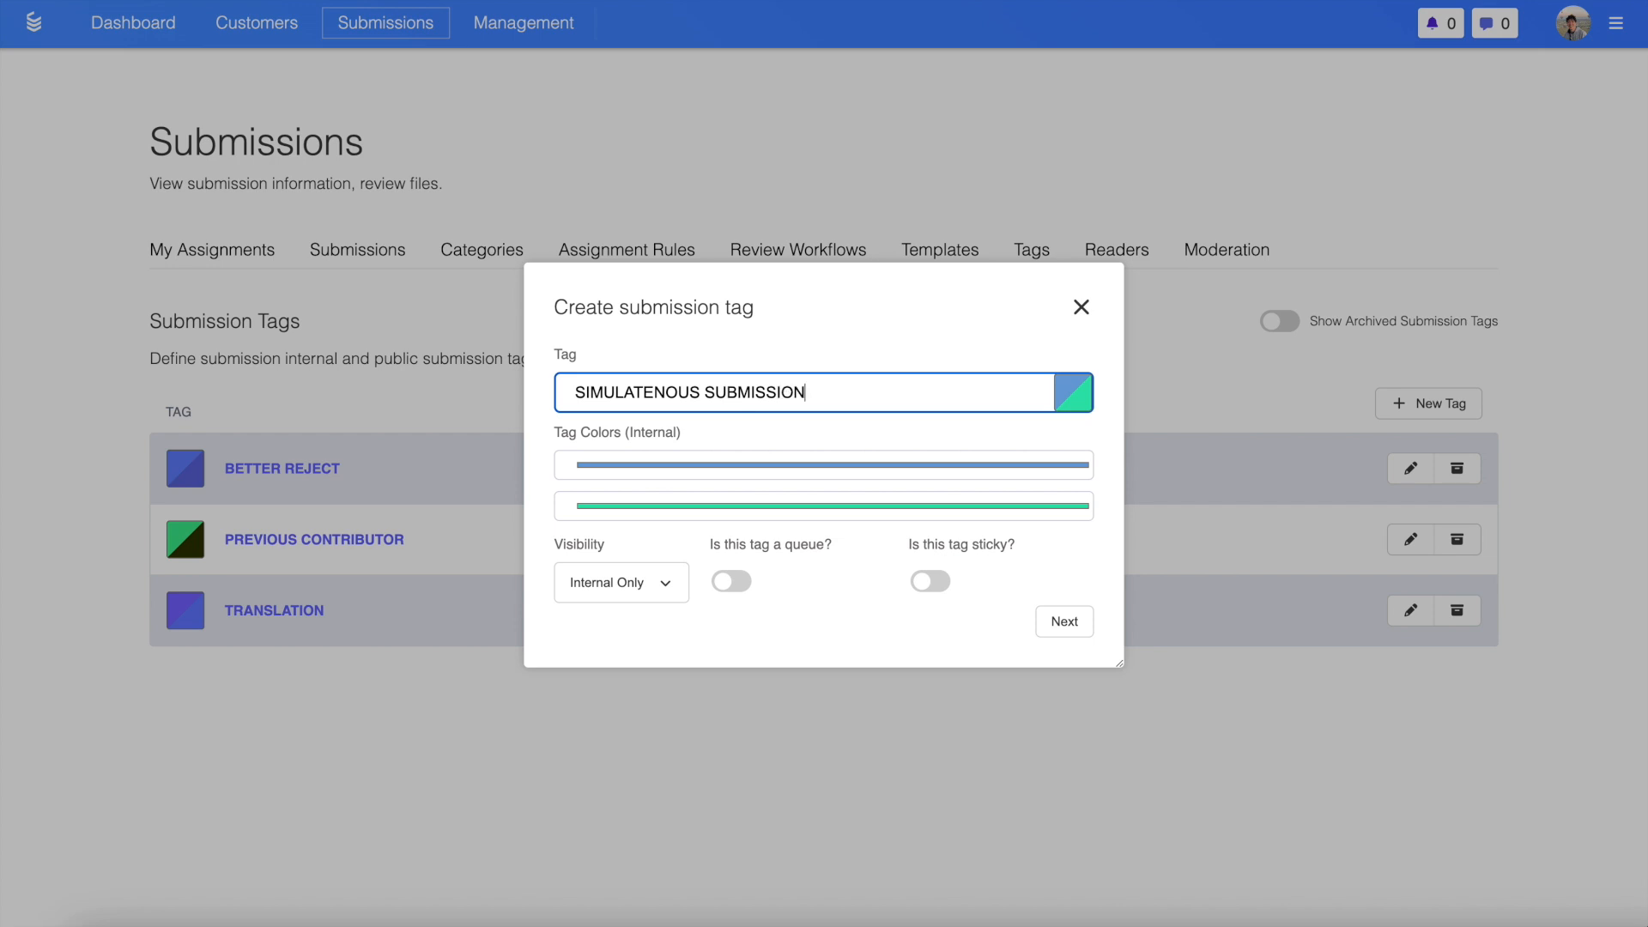
drag(816, 391, 543, 399)
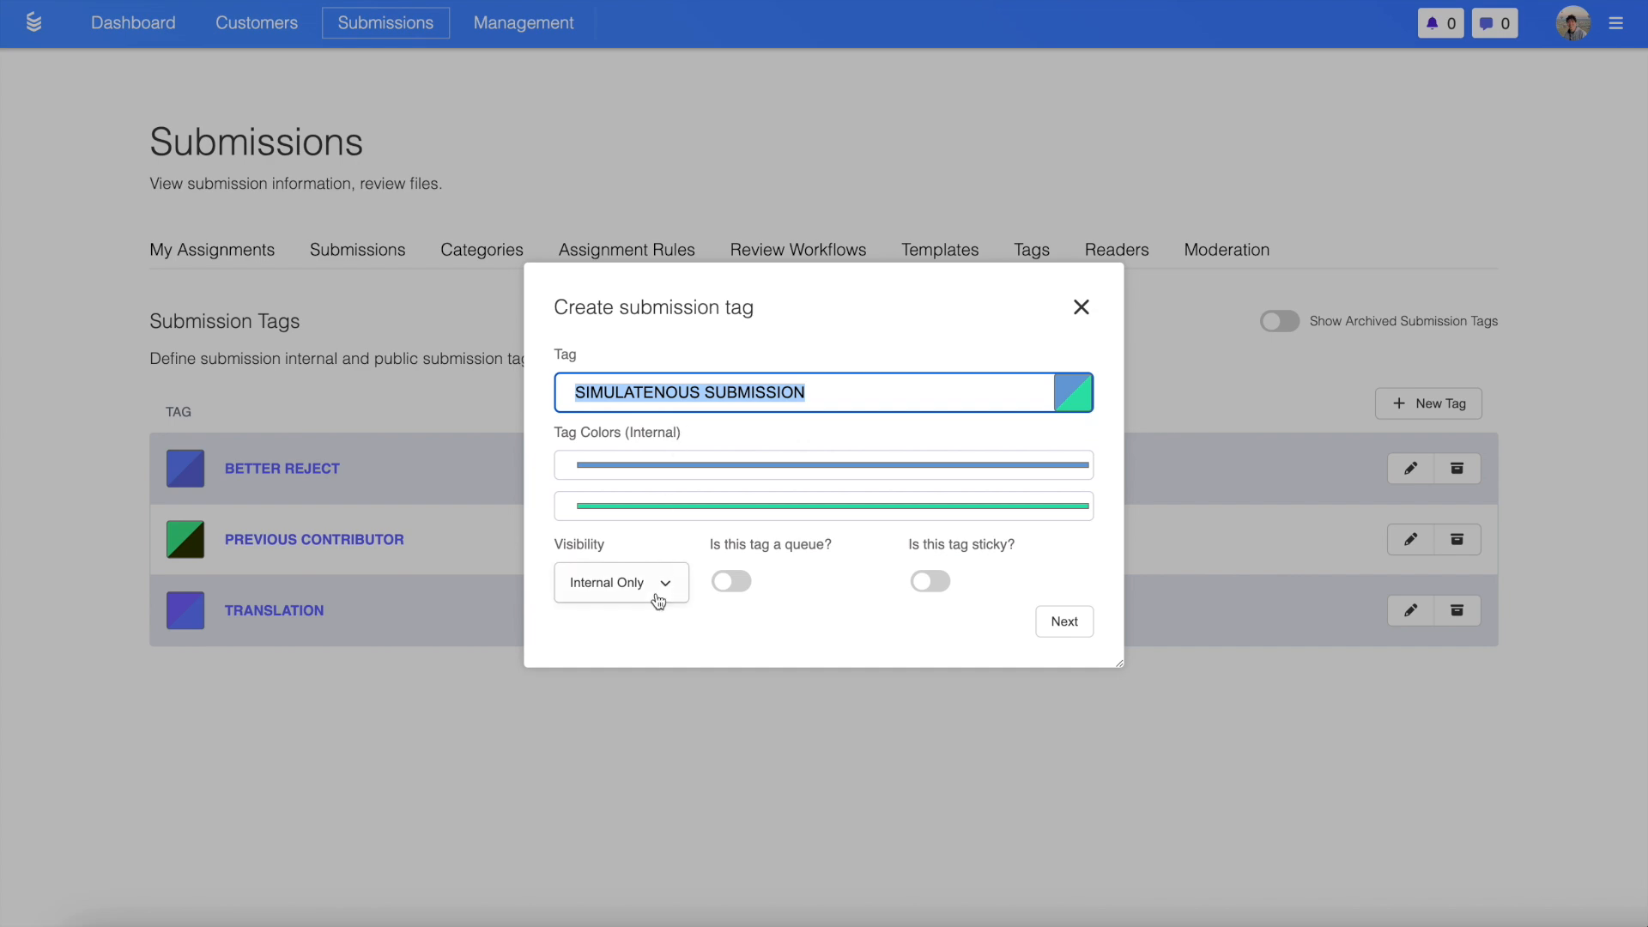
click(657, 594)
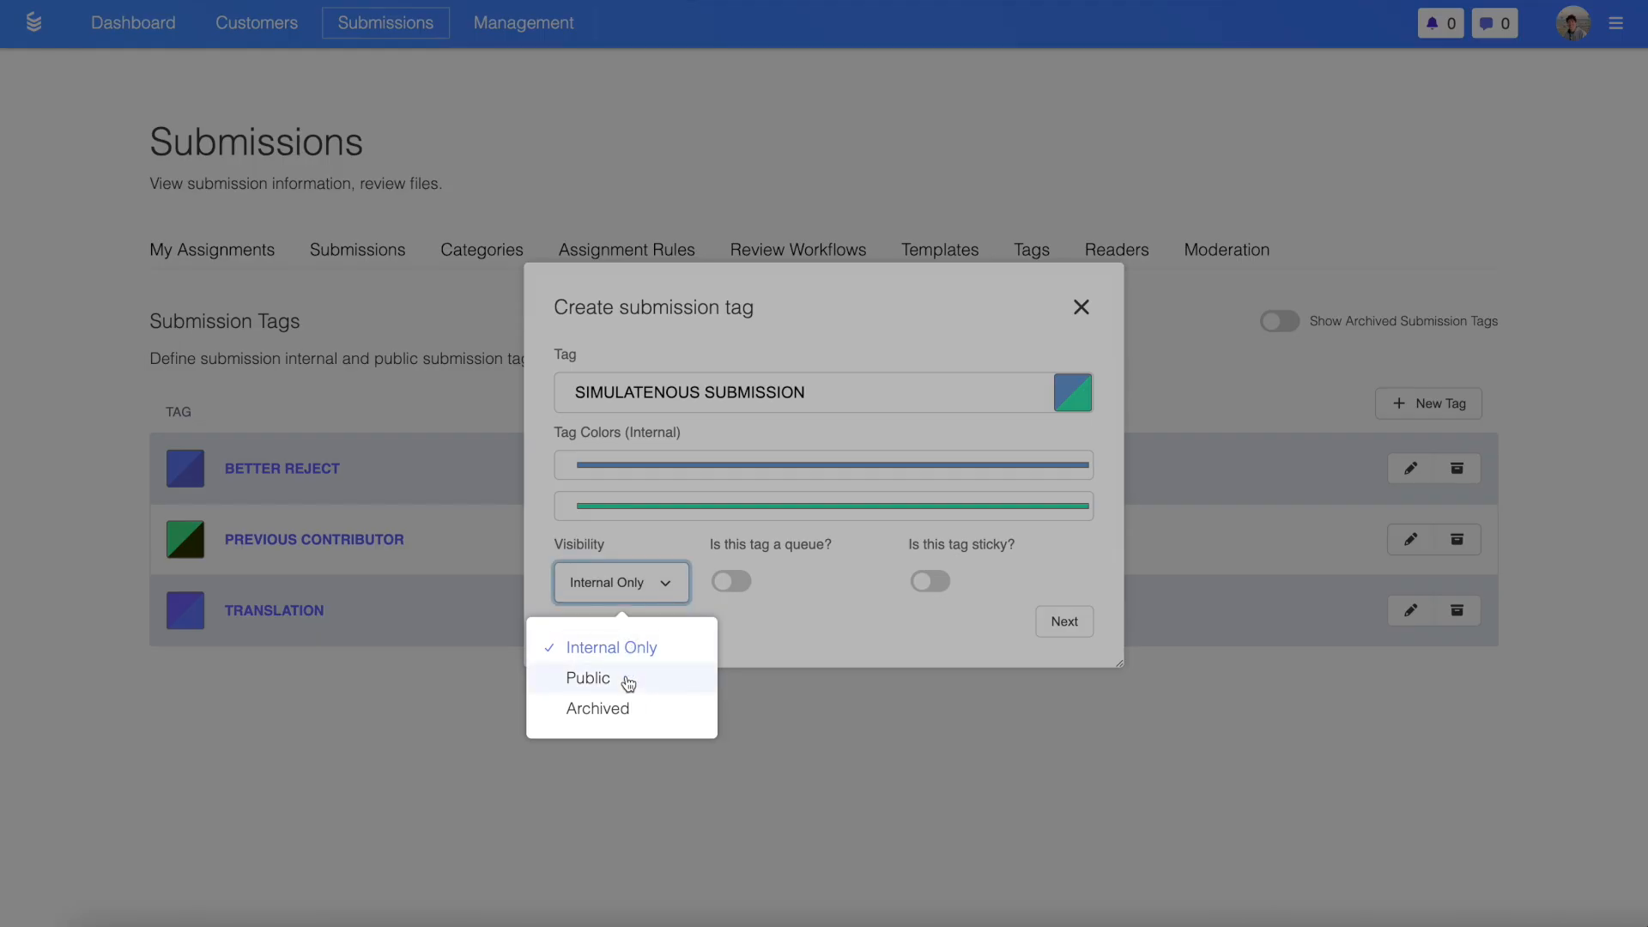
click(629, 678)
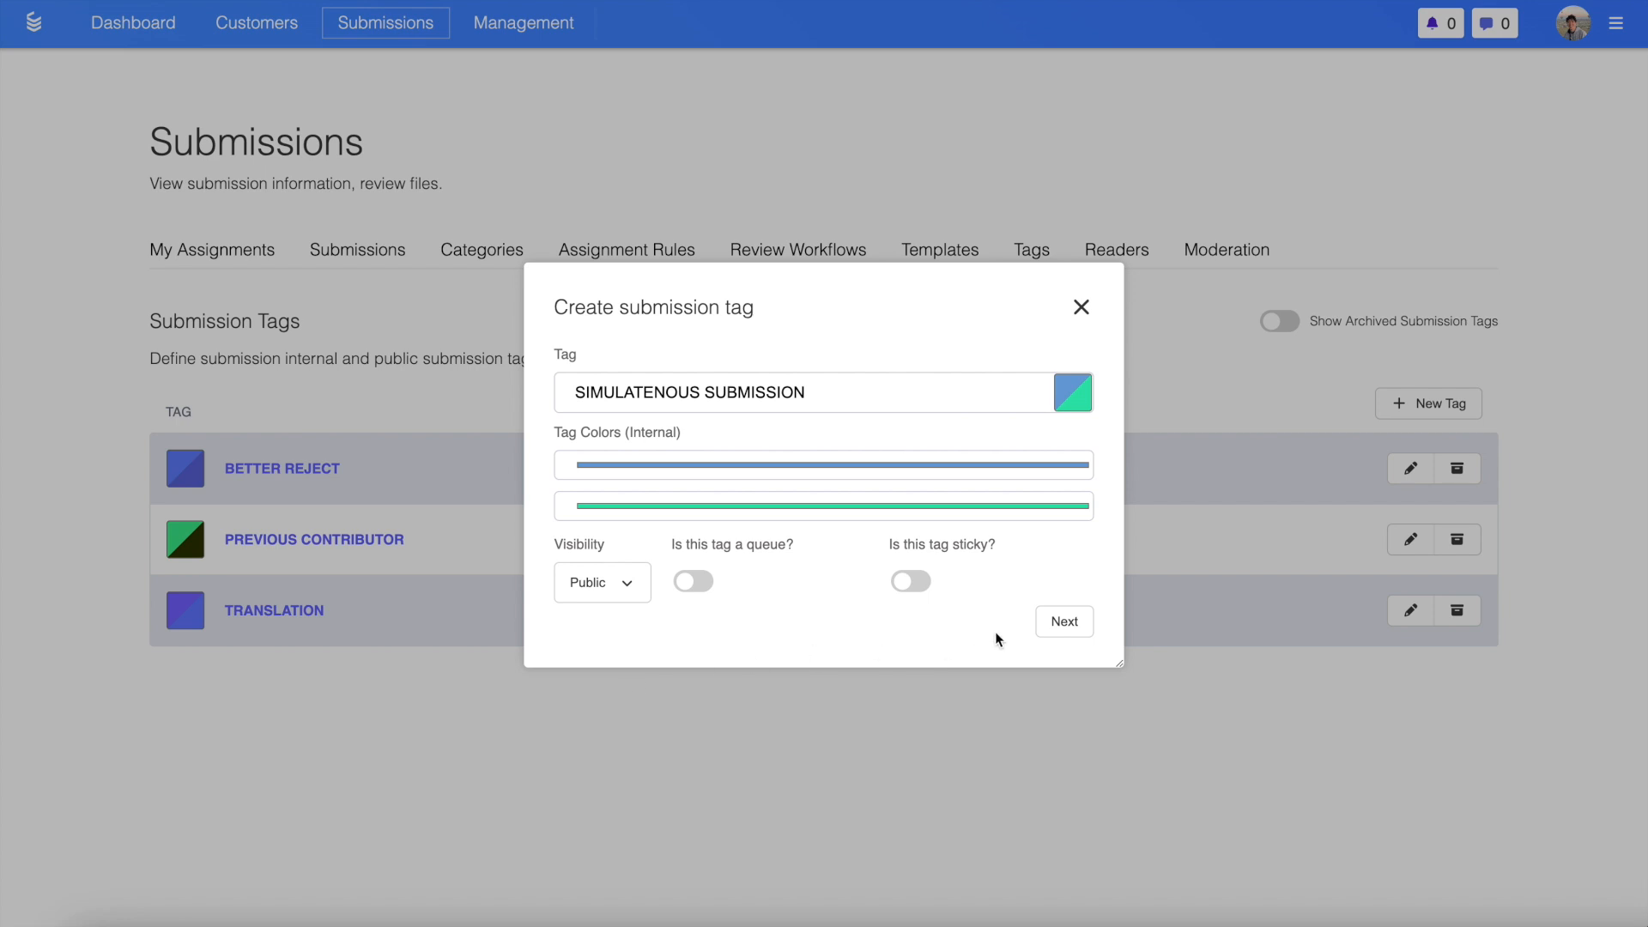
click(1063, 623)
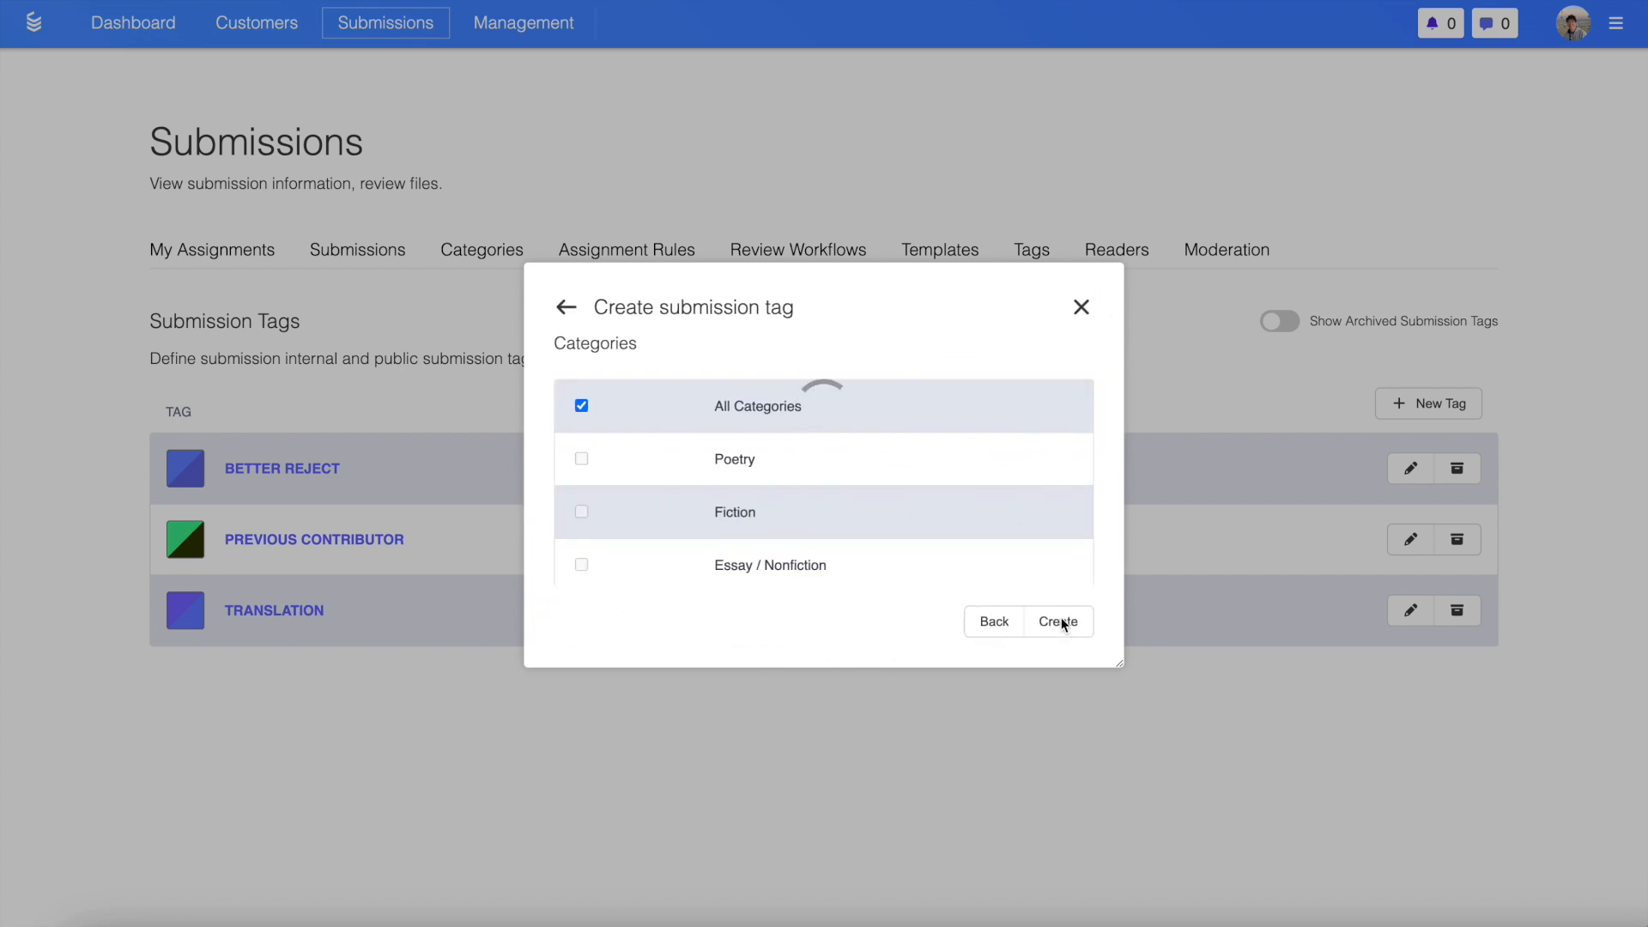
Try limiting the new tag to the Poetry category, and restore its All Categories selection.
scroll(743, 559, down, 1)
scroll(743, 559, up, 1)
scroll(596, 428, down, 4)
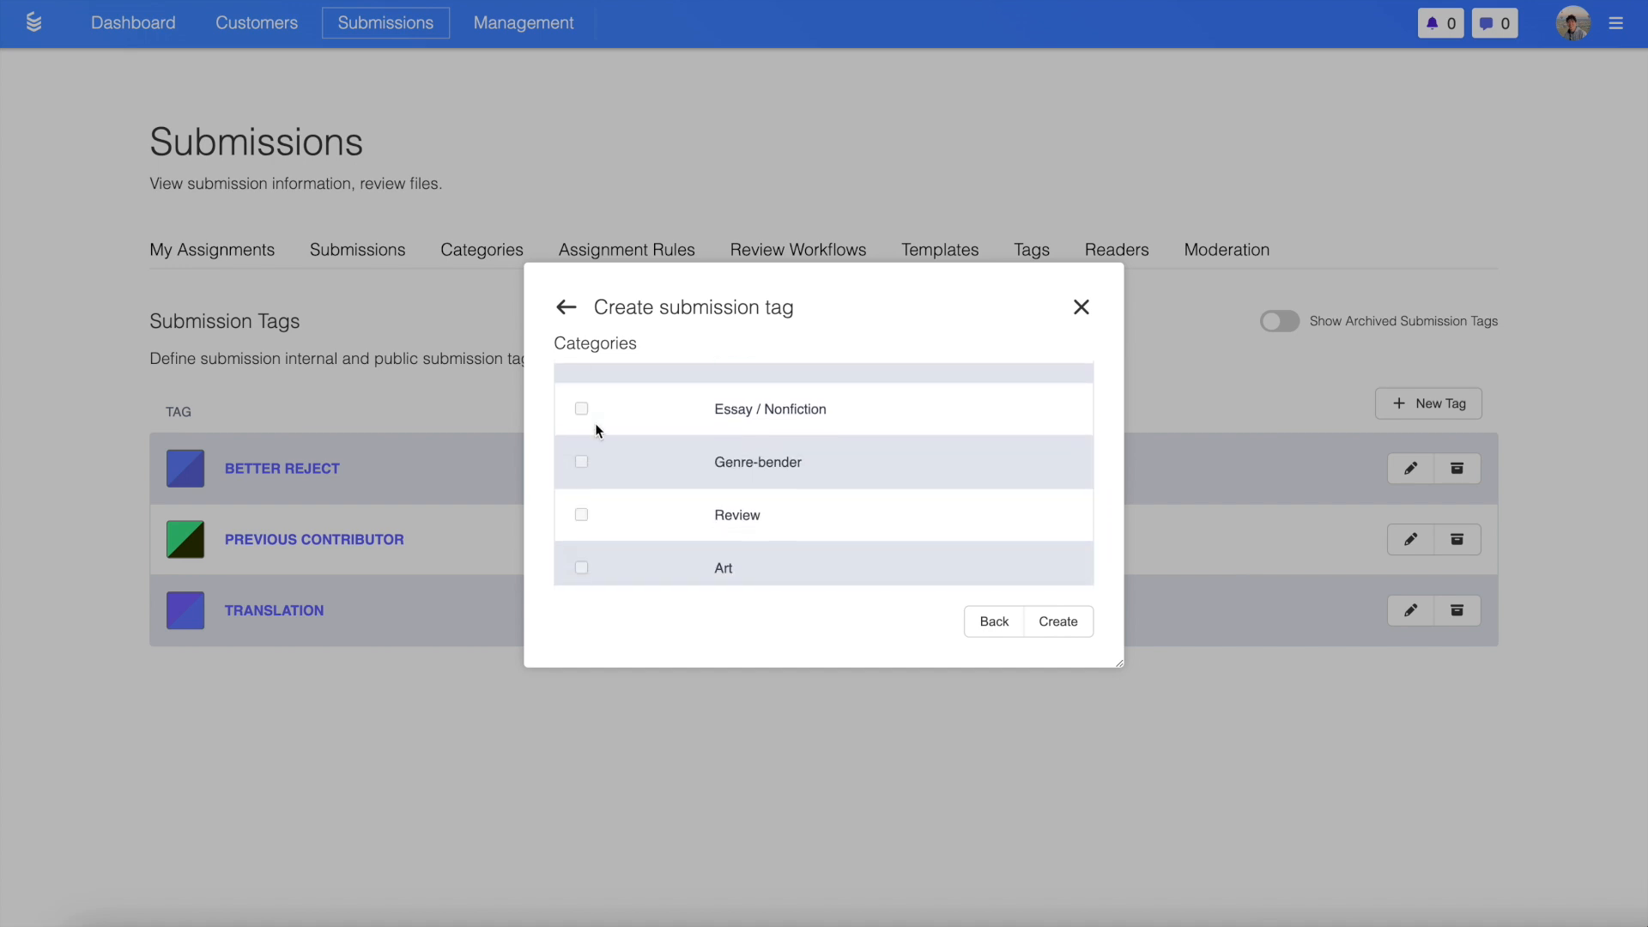
scroll(597, 428, up, 4)
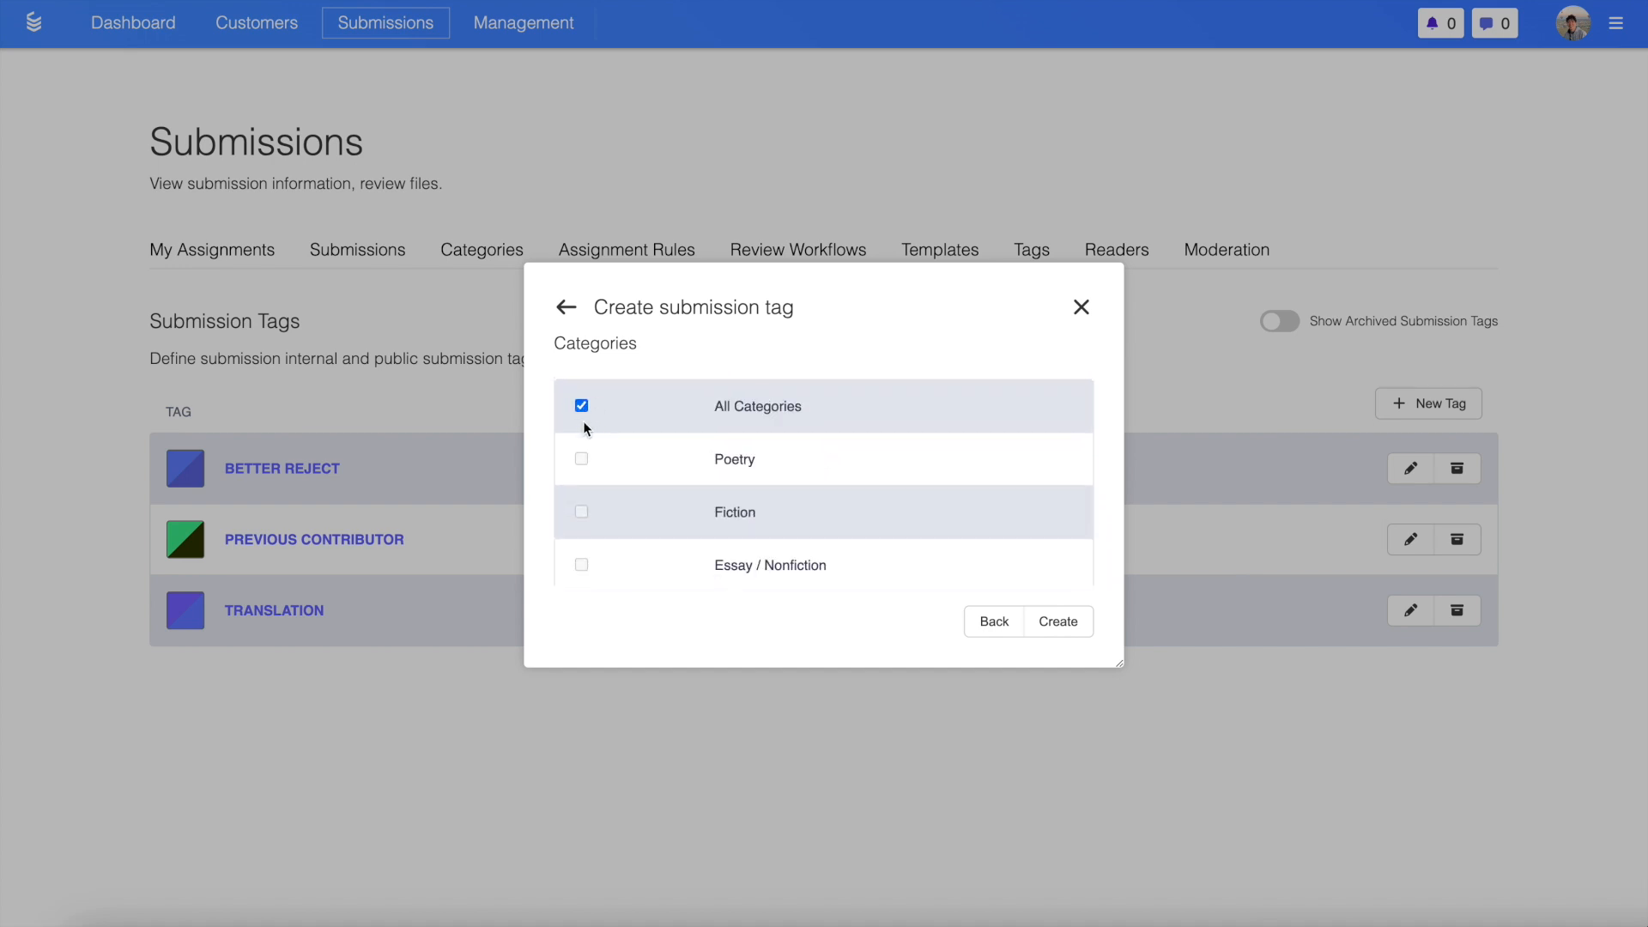
click(582, 407)
click(582, 464)
click(582, 460)
click(582, 406)
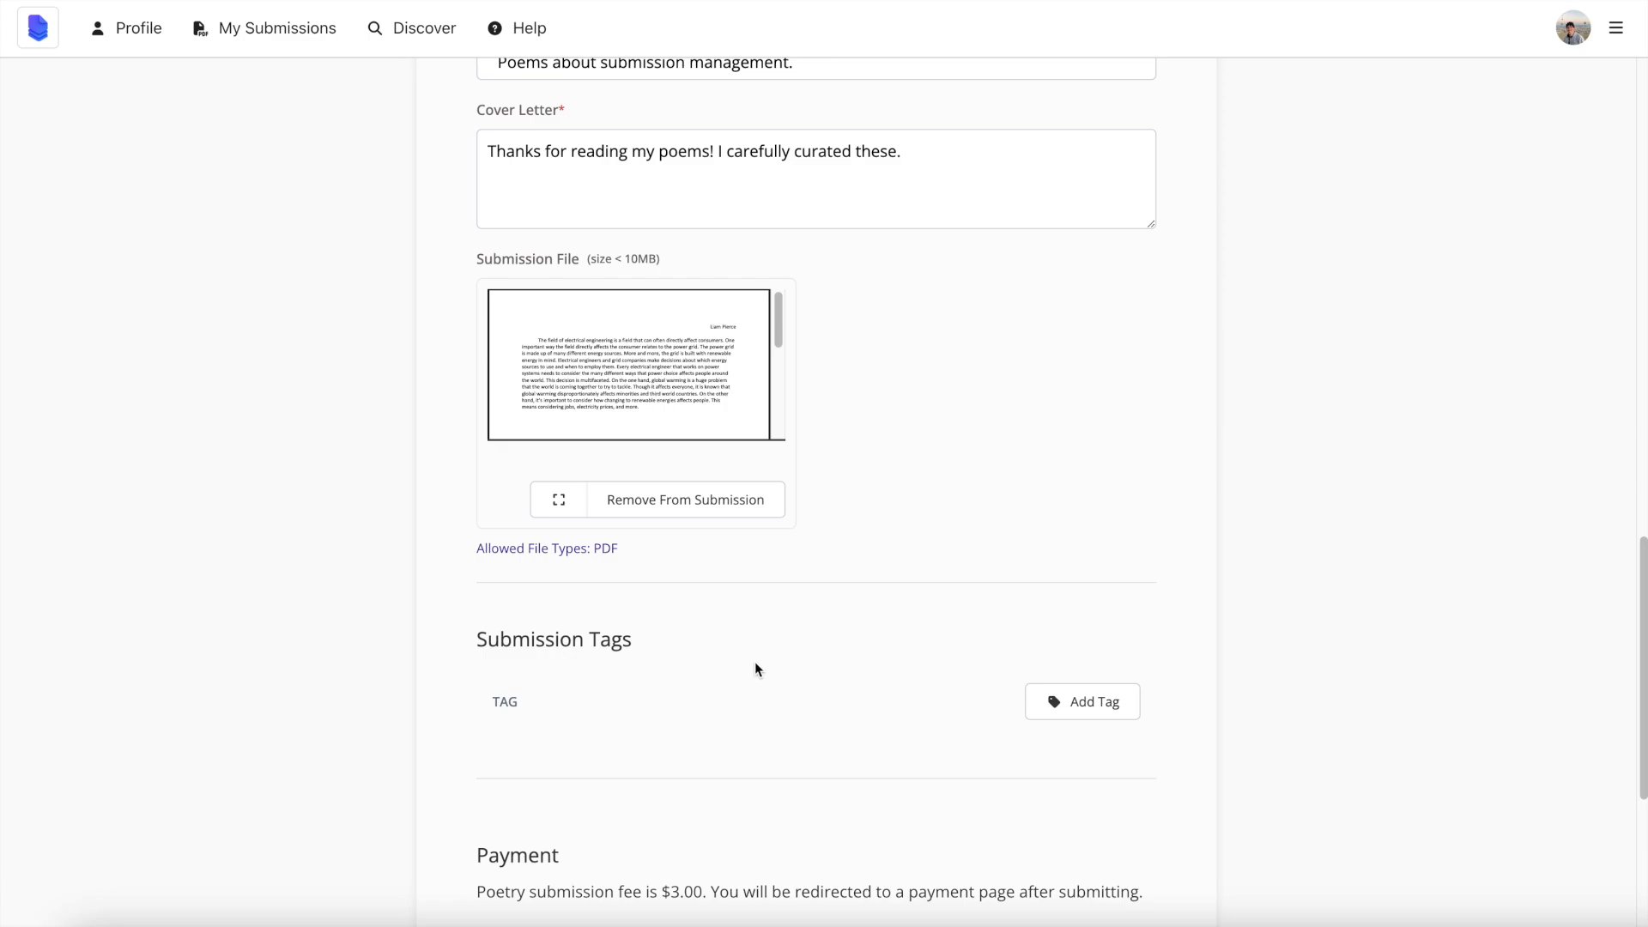
Add the SIMULATENOUS SUBMISSION tag to the writer's poetry submission and submit it.
click(1085, 707)
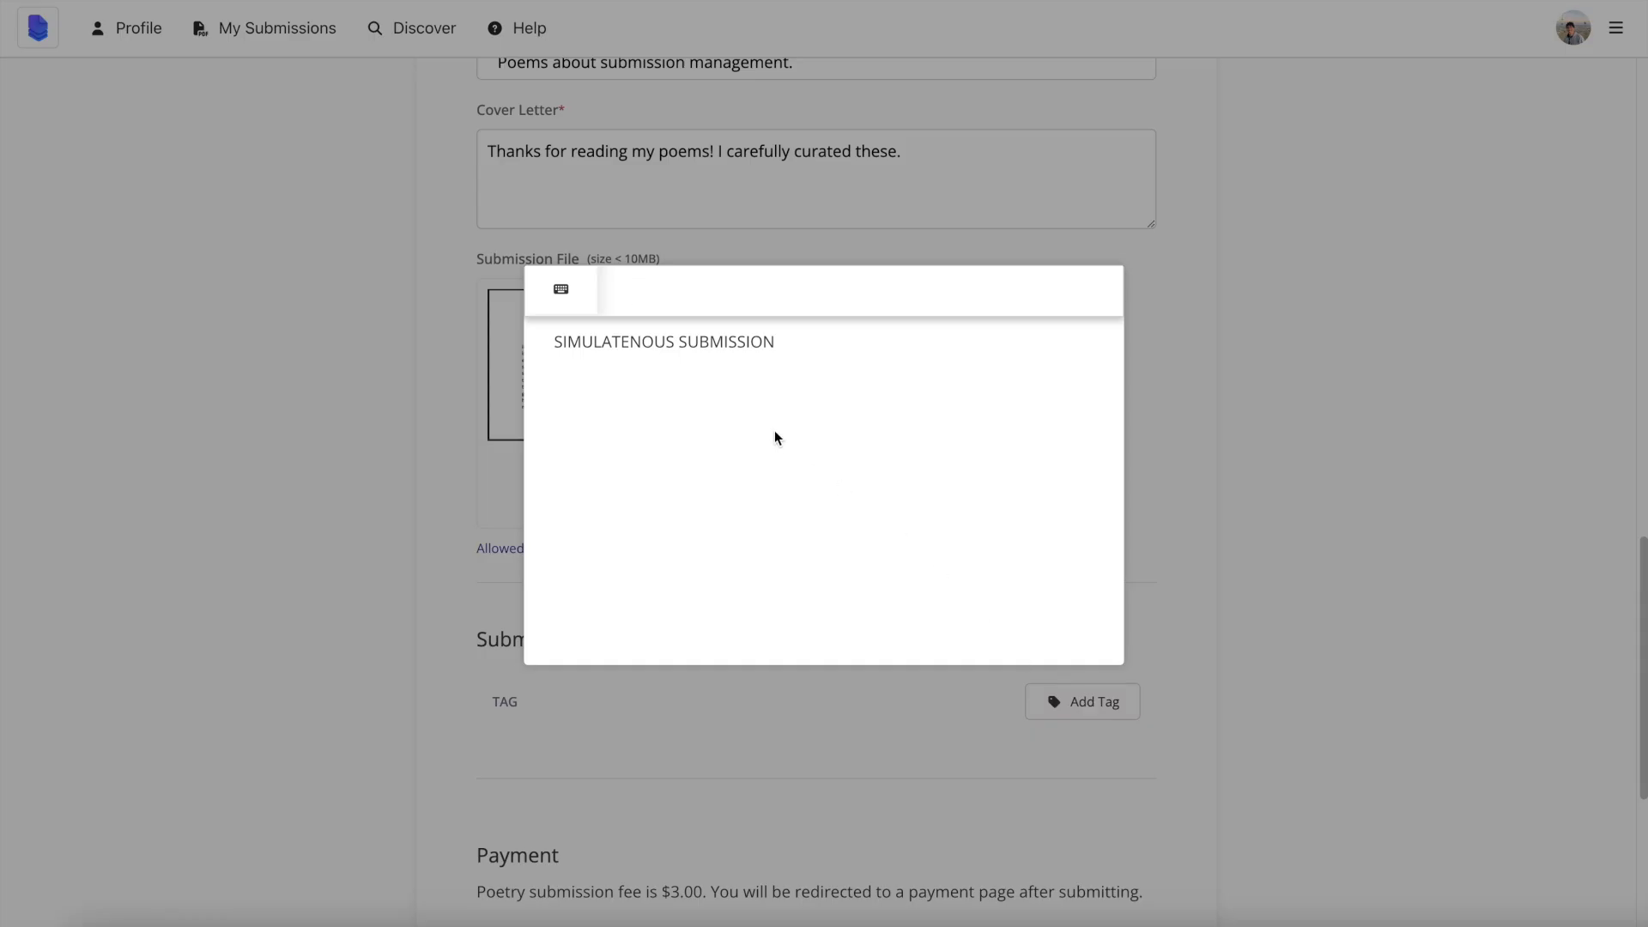
click(709, 351)
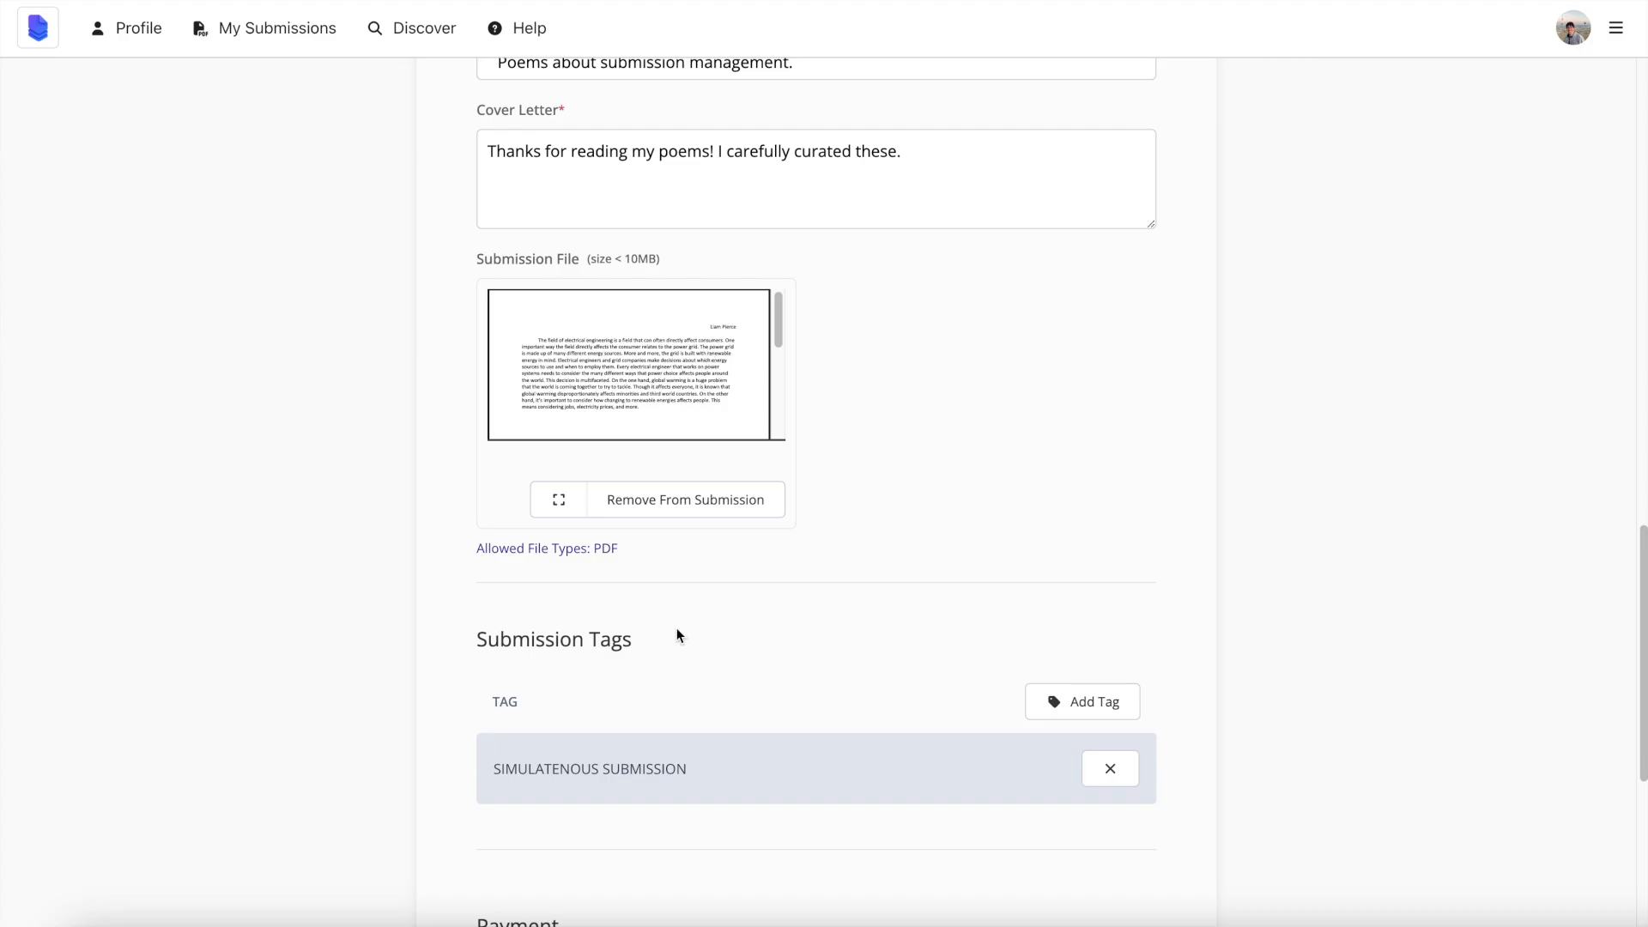
scroll(678, 636, down, 5)
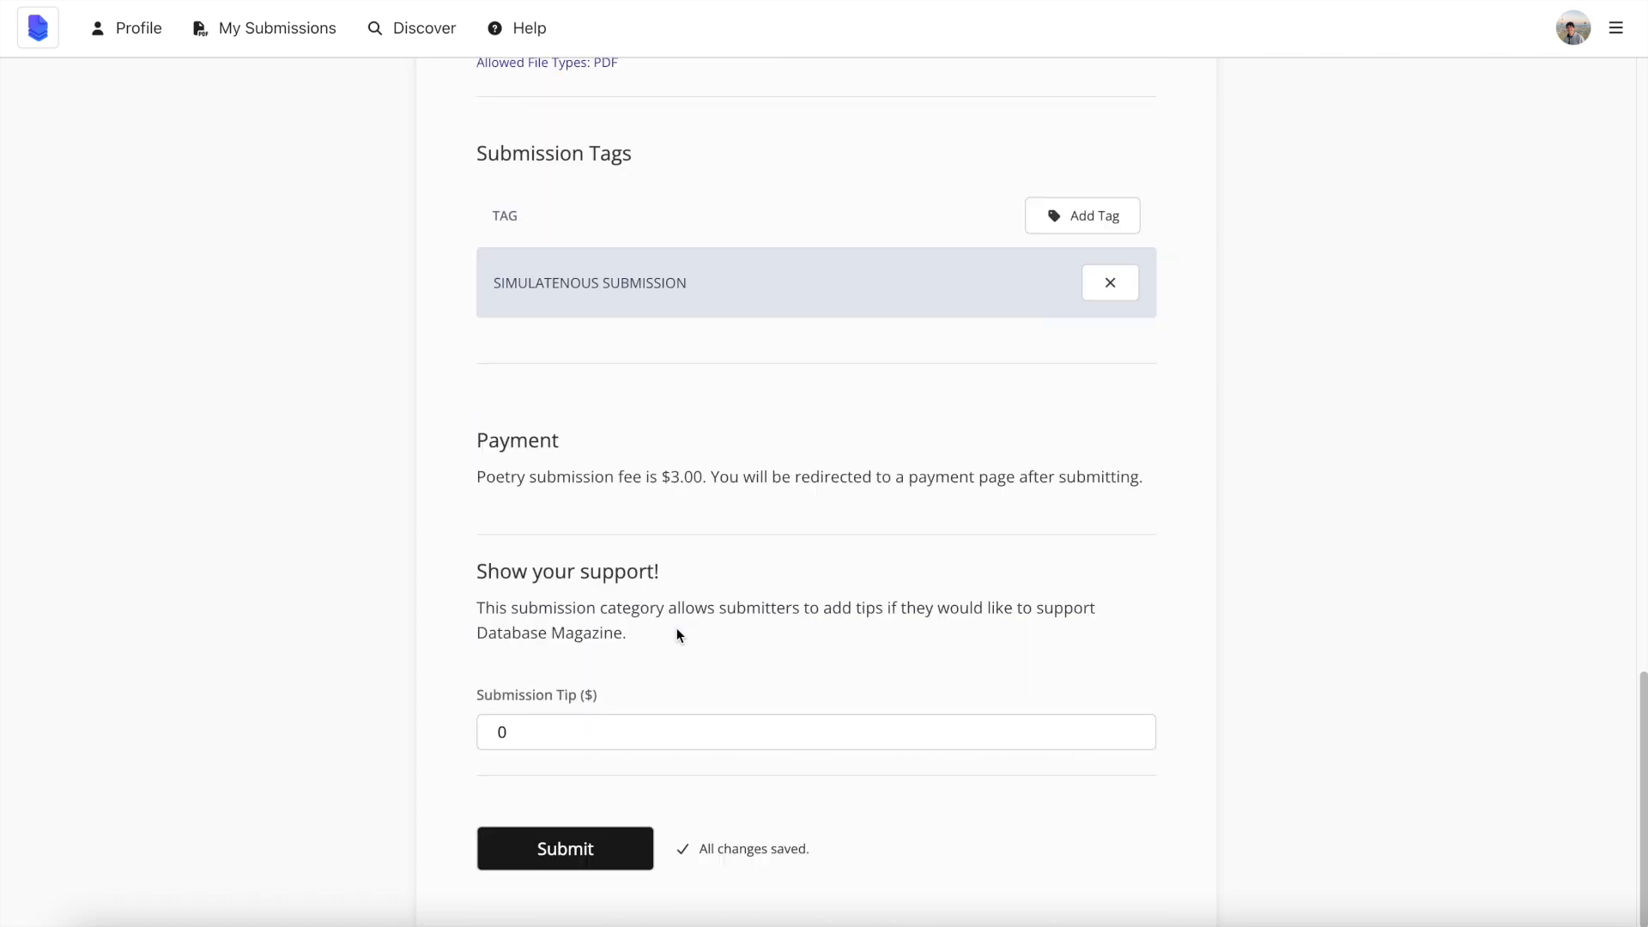
click(608, 858)
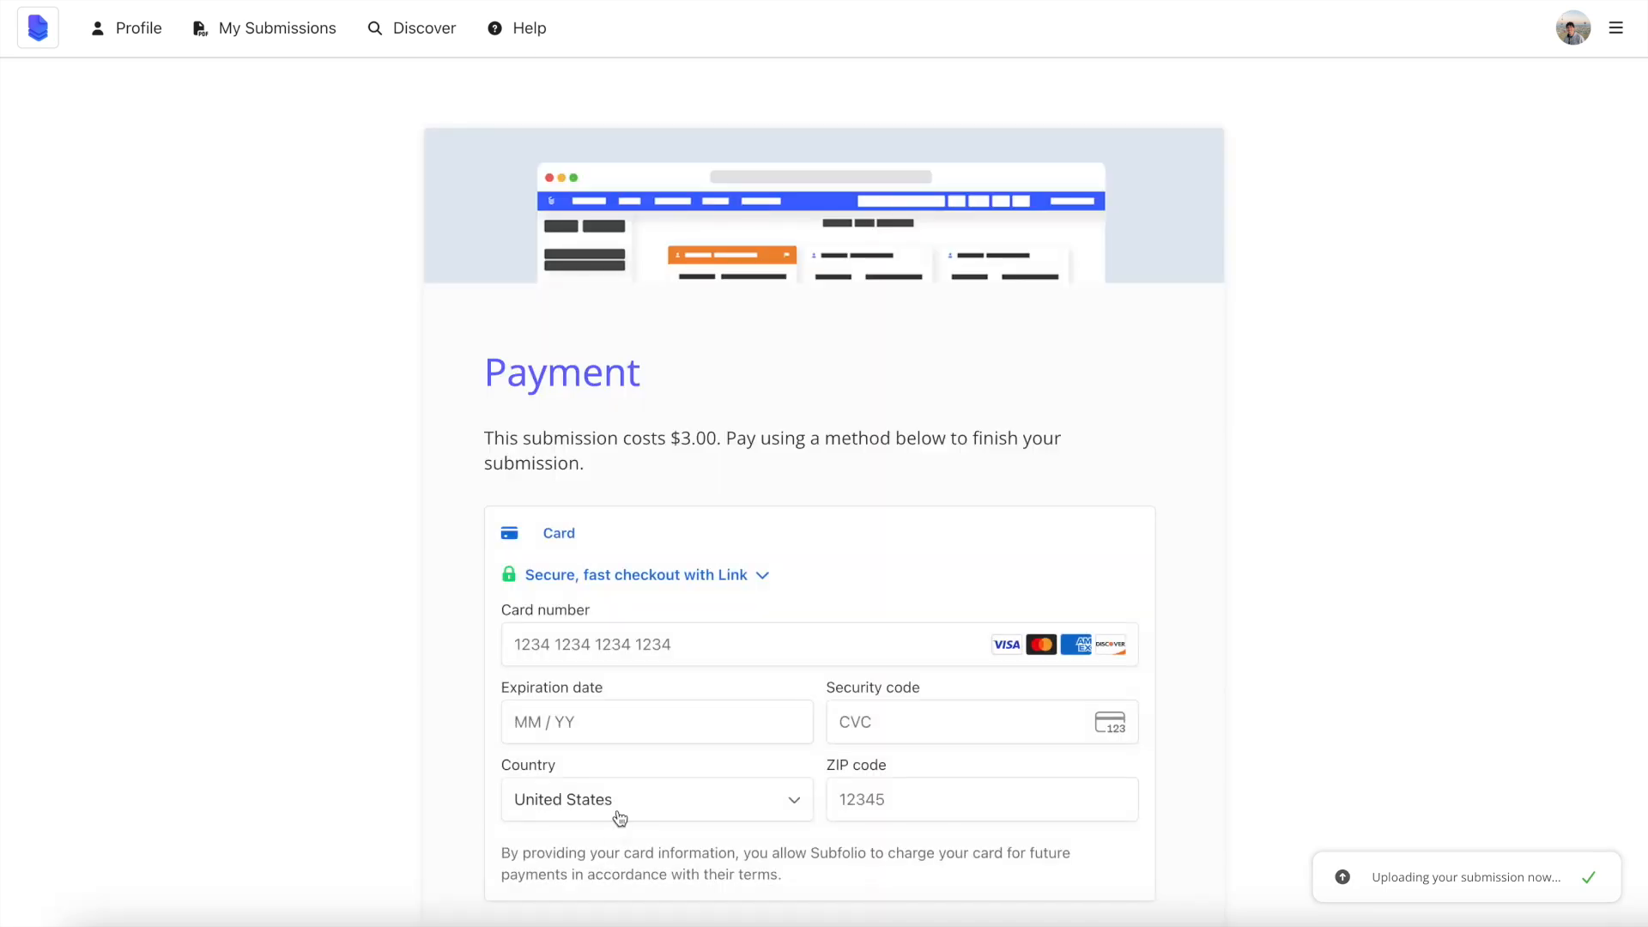
scroll(619, 818, down, 2)
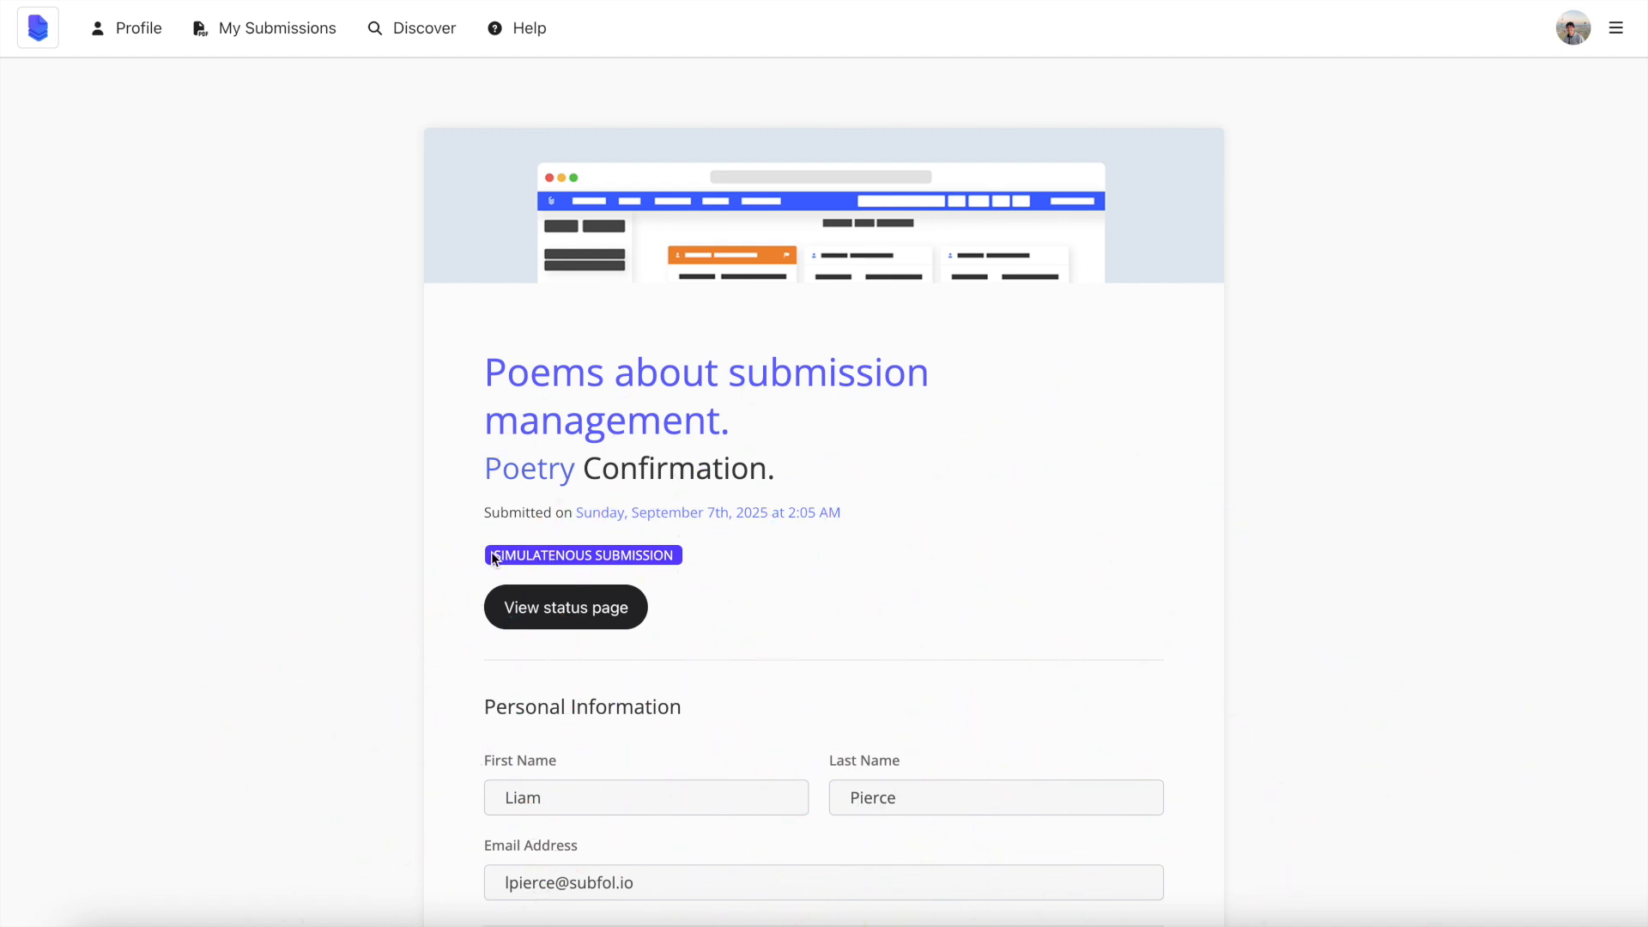
drag(674, 552, 502, 559)
click(513, 557)
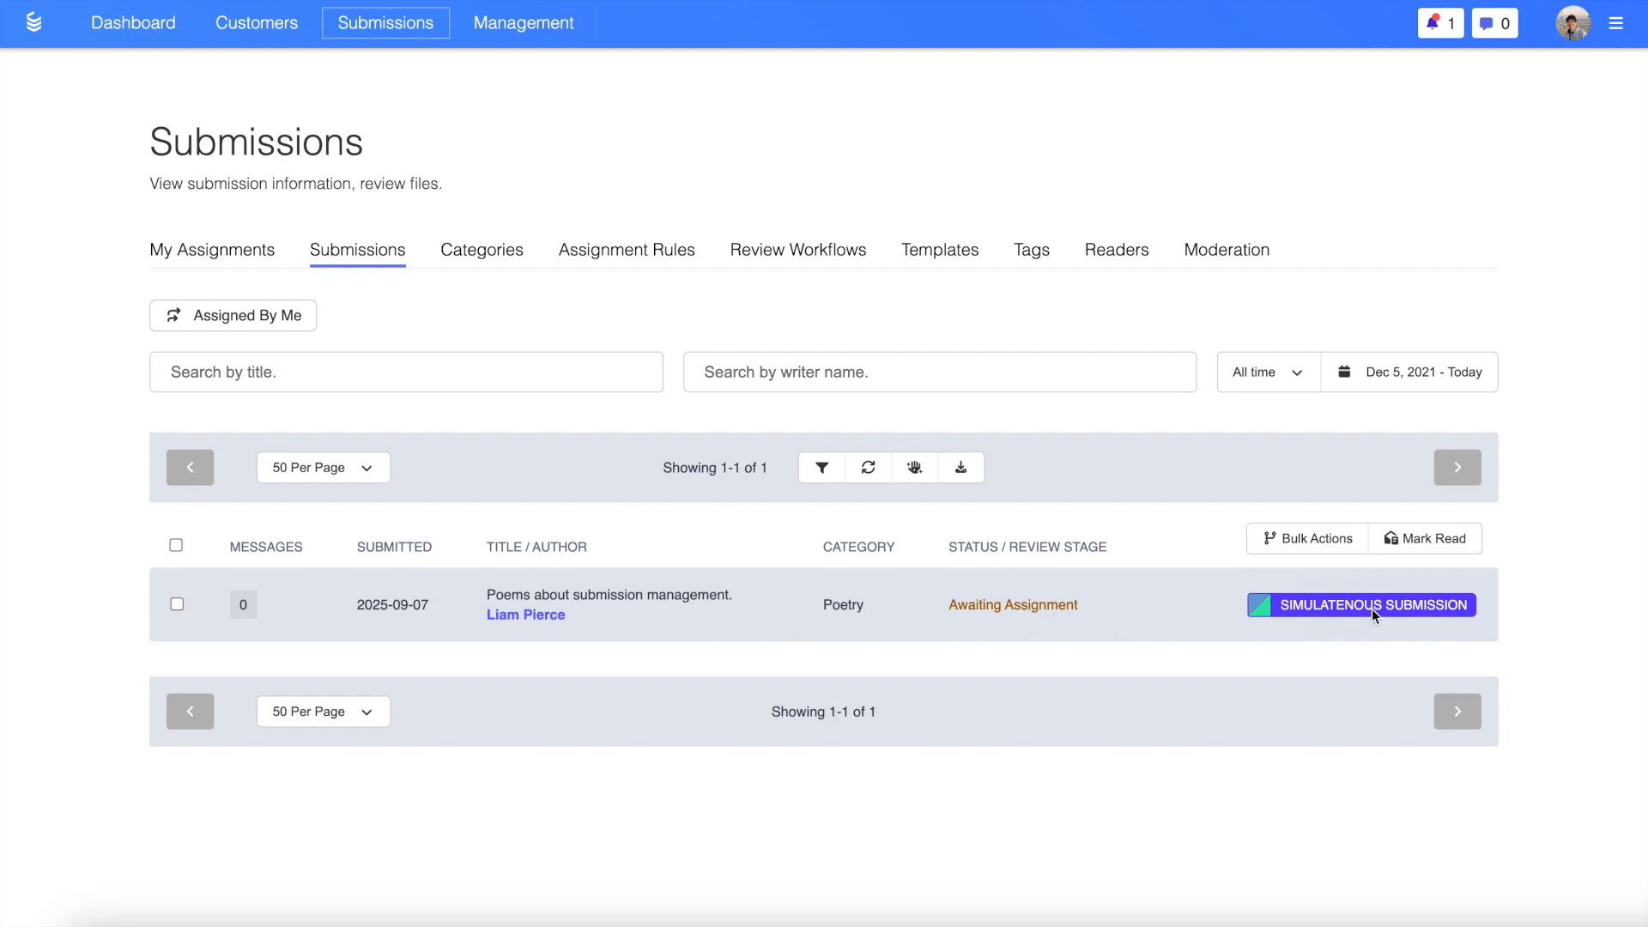
Open the submission "Poems about submission management." as an editor and add the PREVIOUS CONTRIBUTOR tag to it.
click(1193, 601)
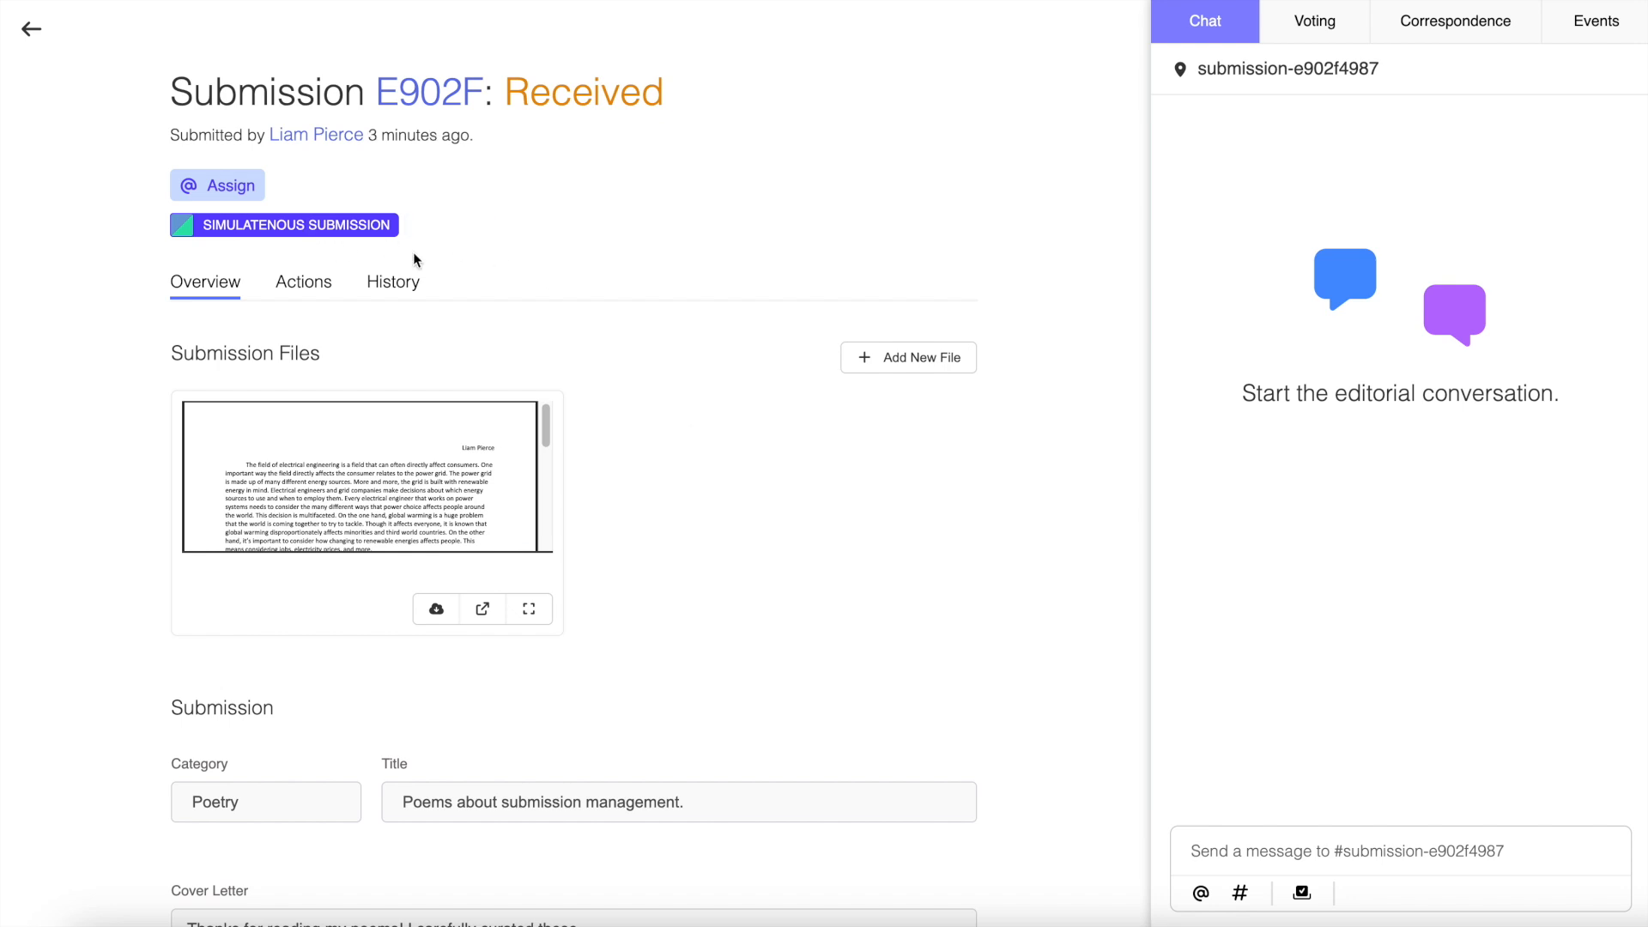
mouse_move(442, 227)
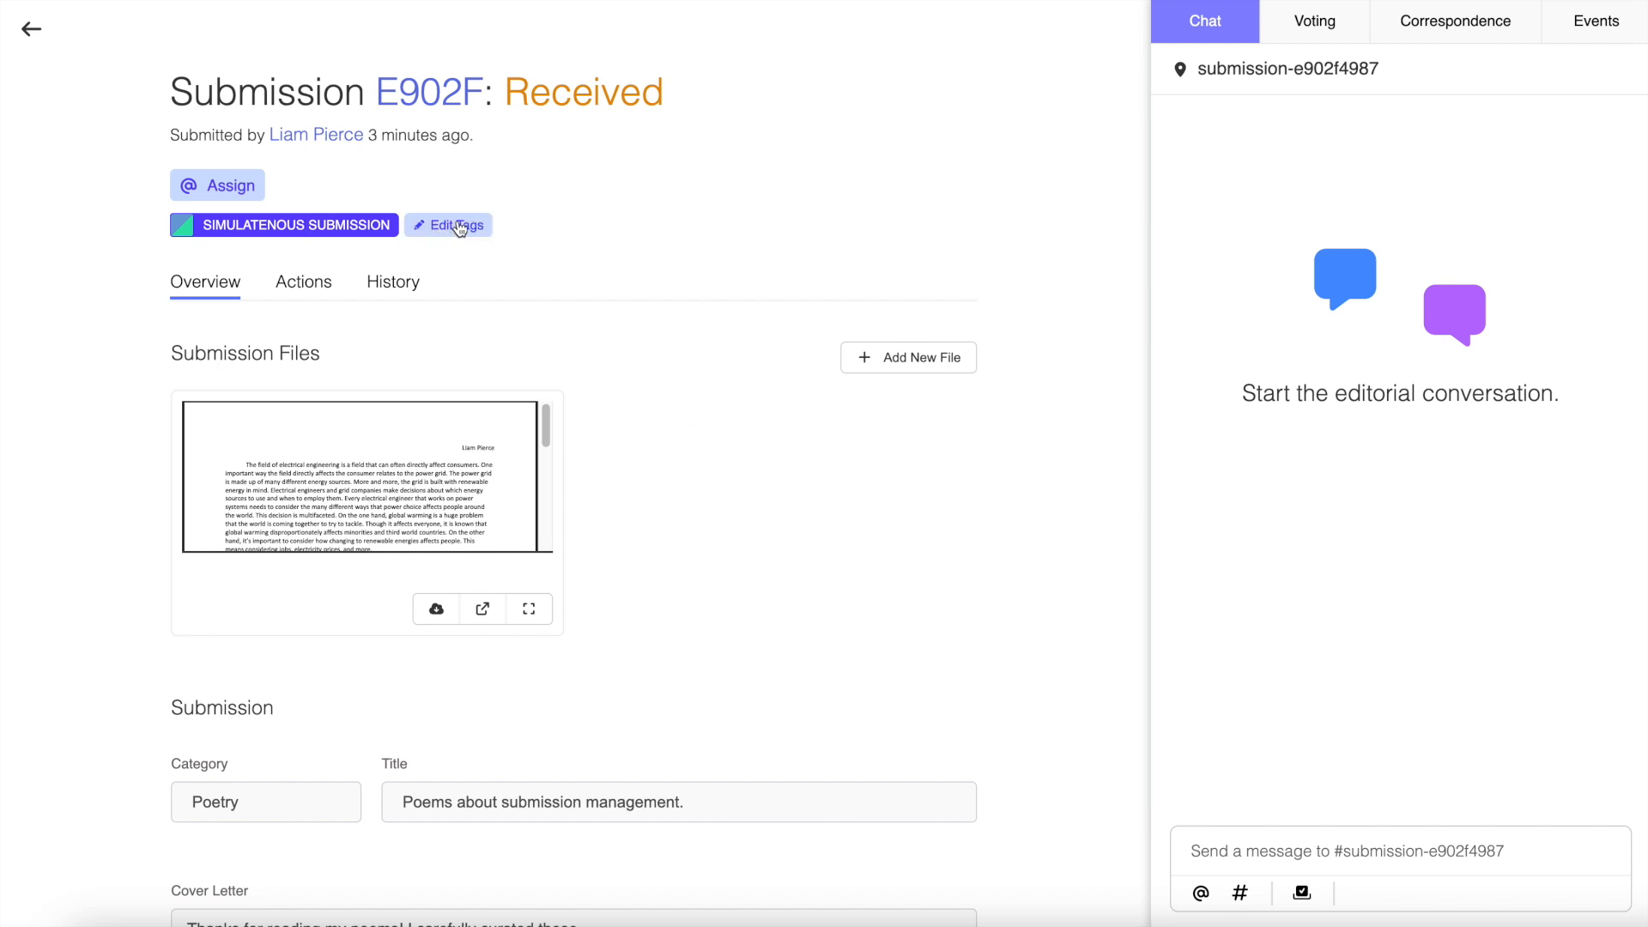
click(459, 227)
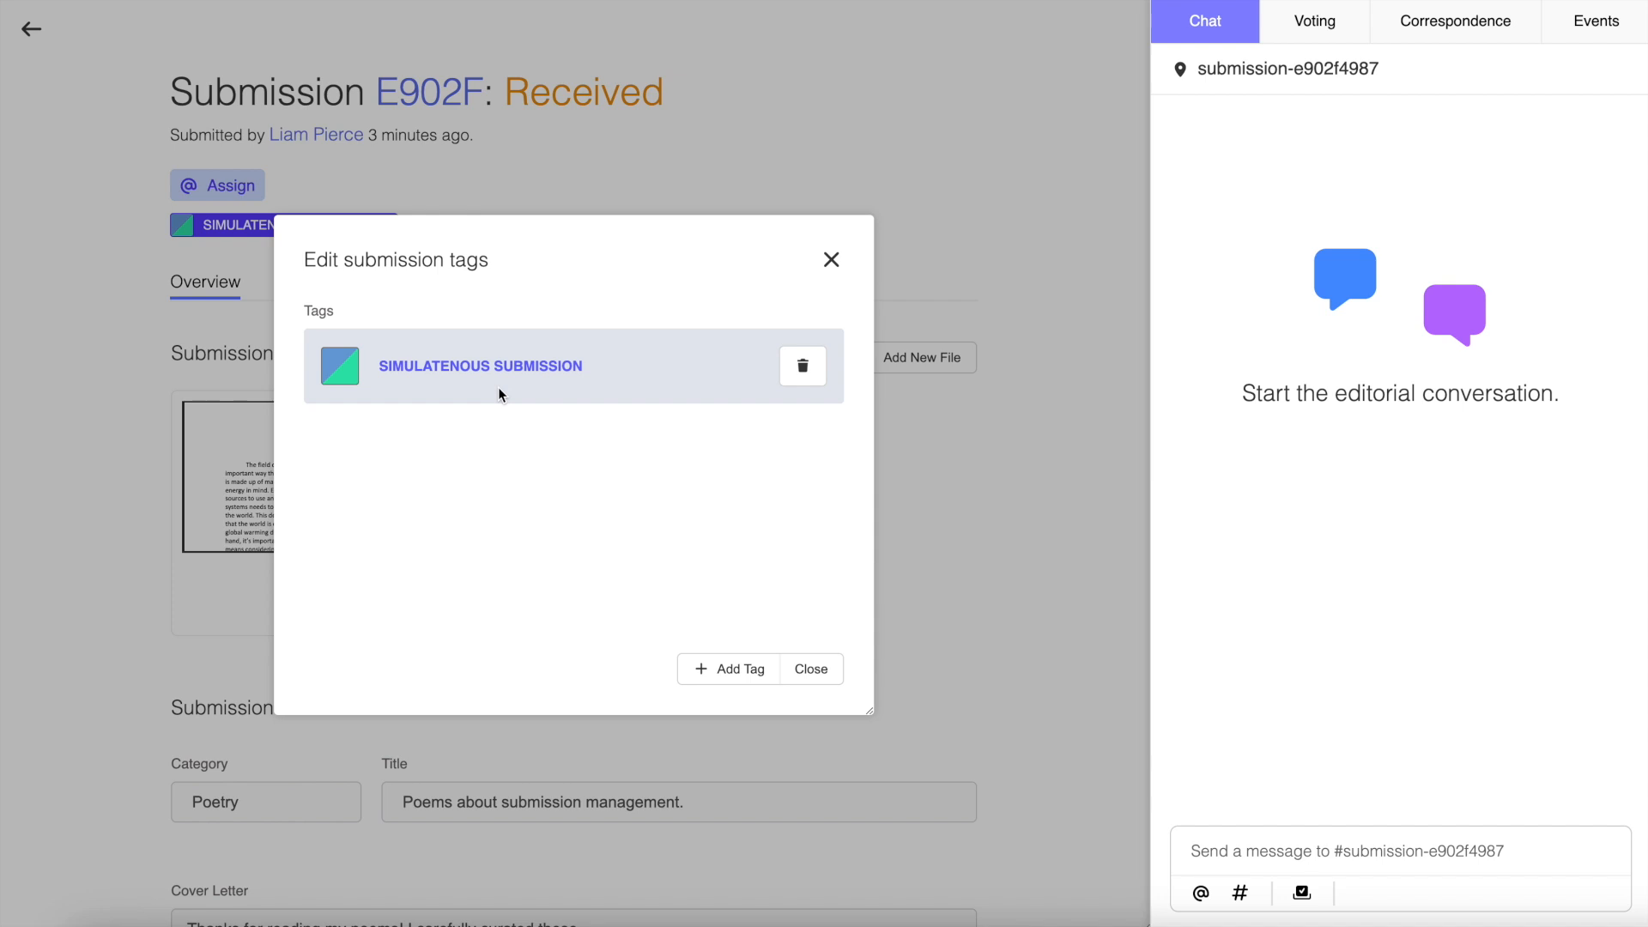
click(740, 670)
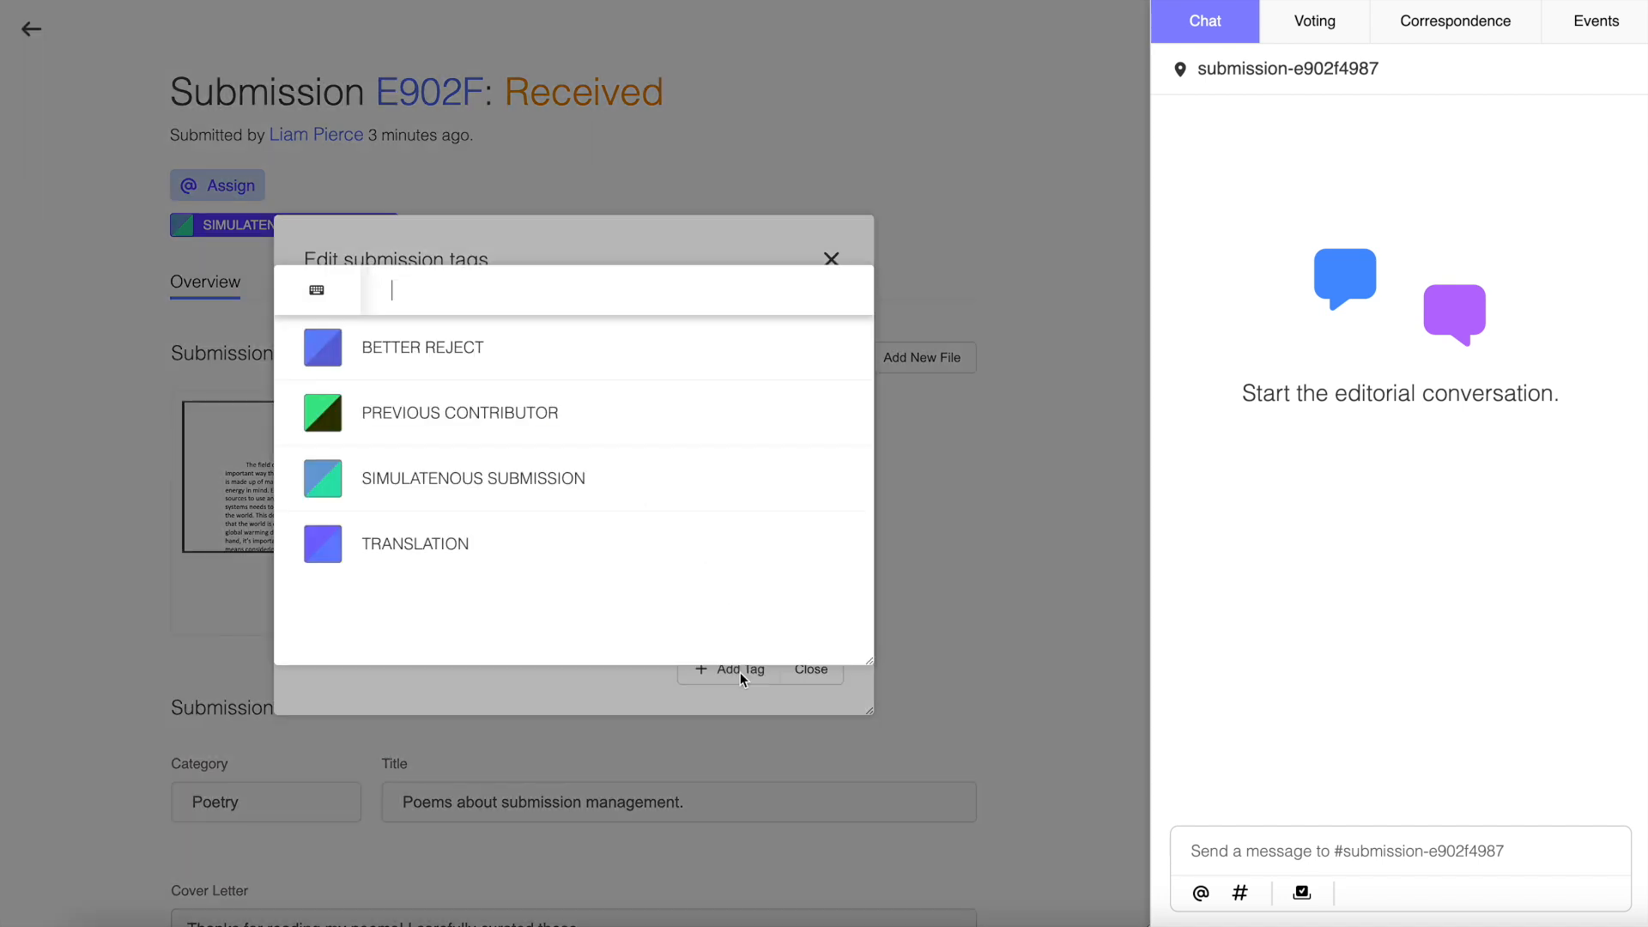
click(551, 411)
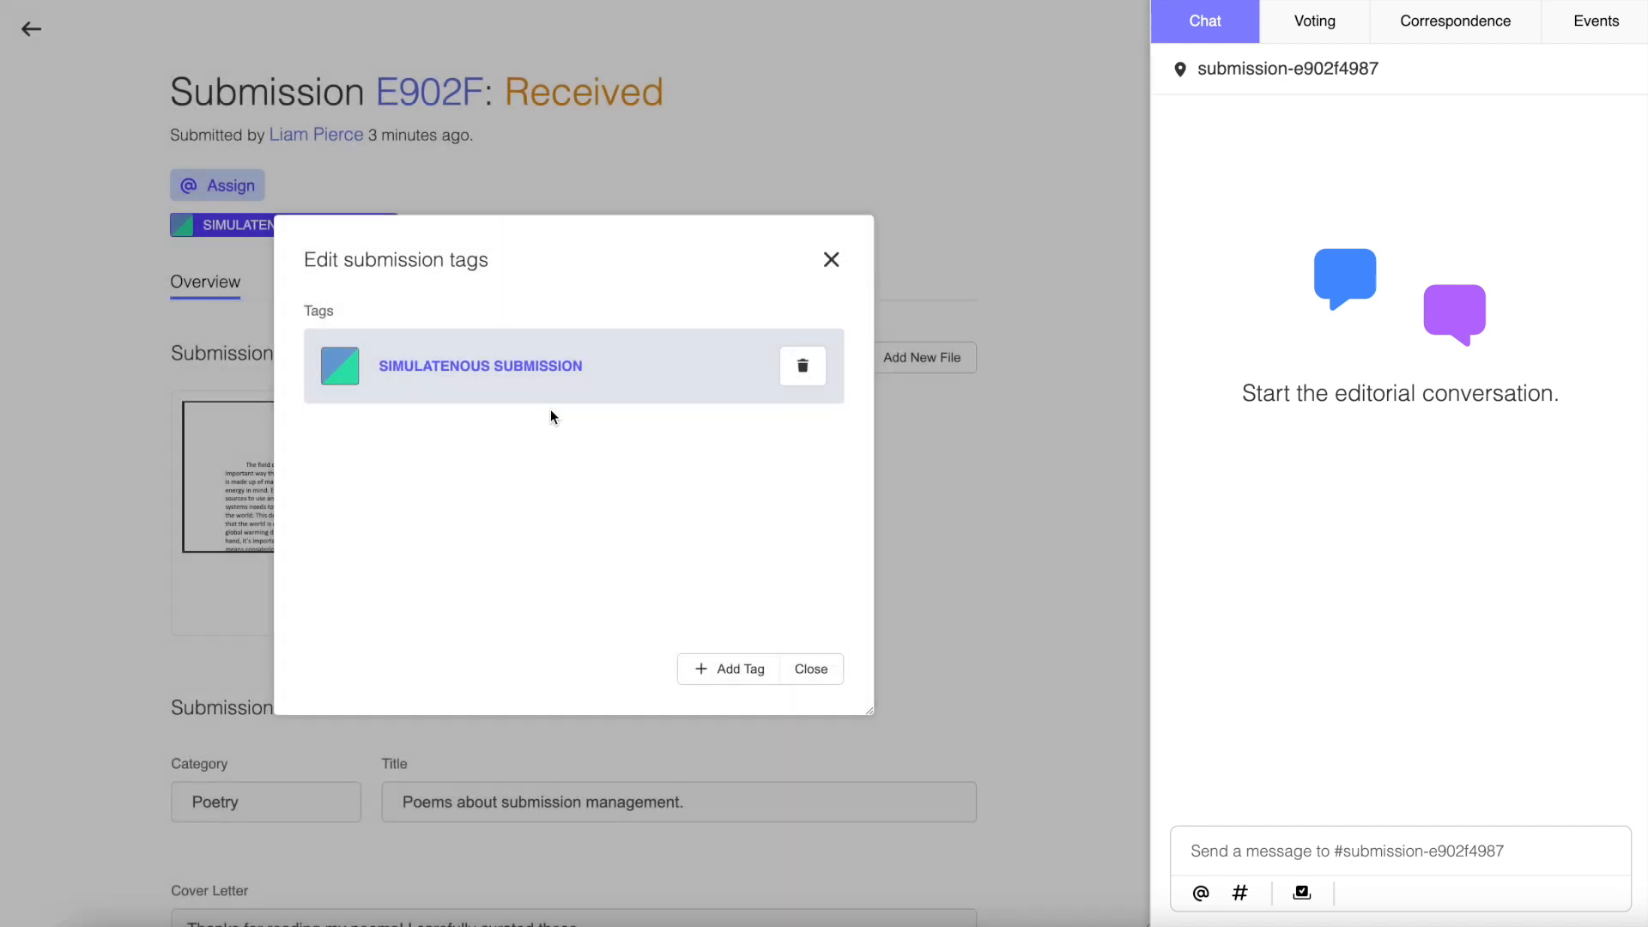
click(815, 668)
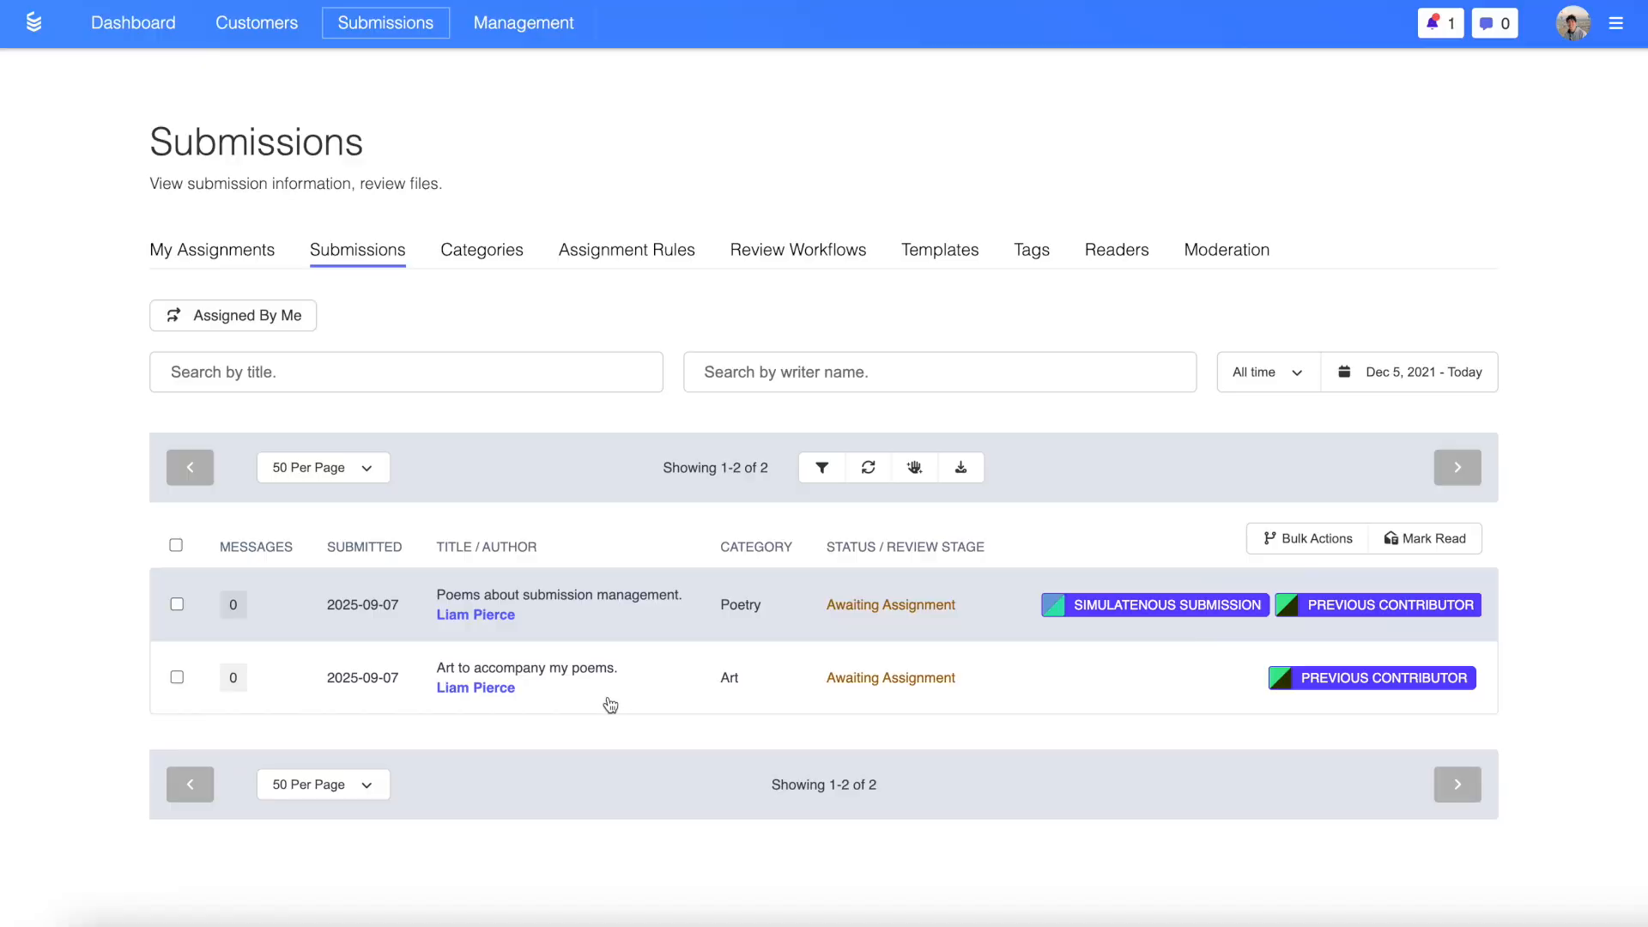
Open the submission "Art to accompany my poems." and examine its tags.
click(610, 704)
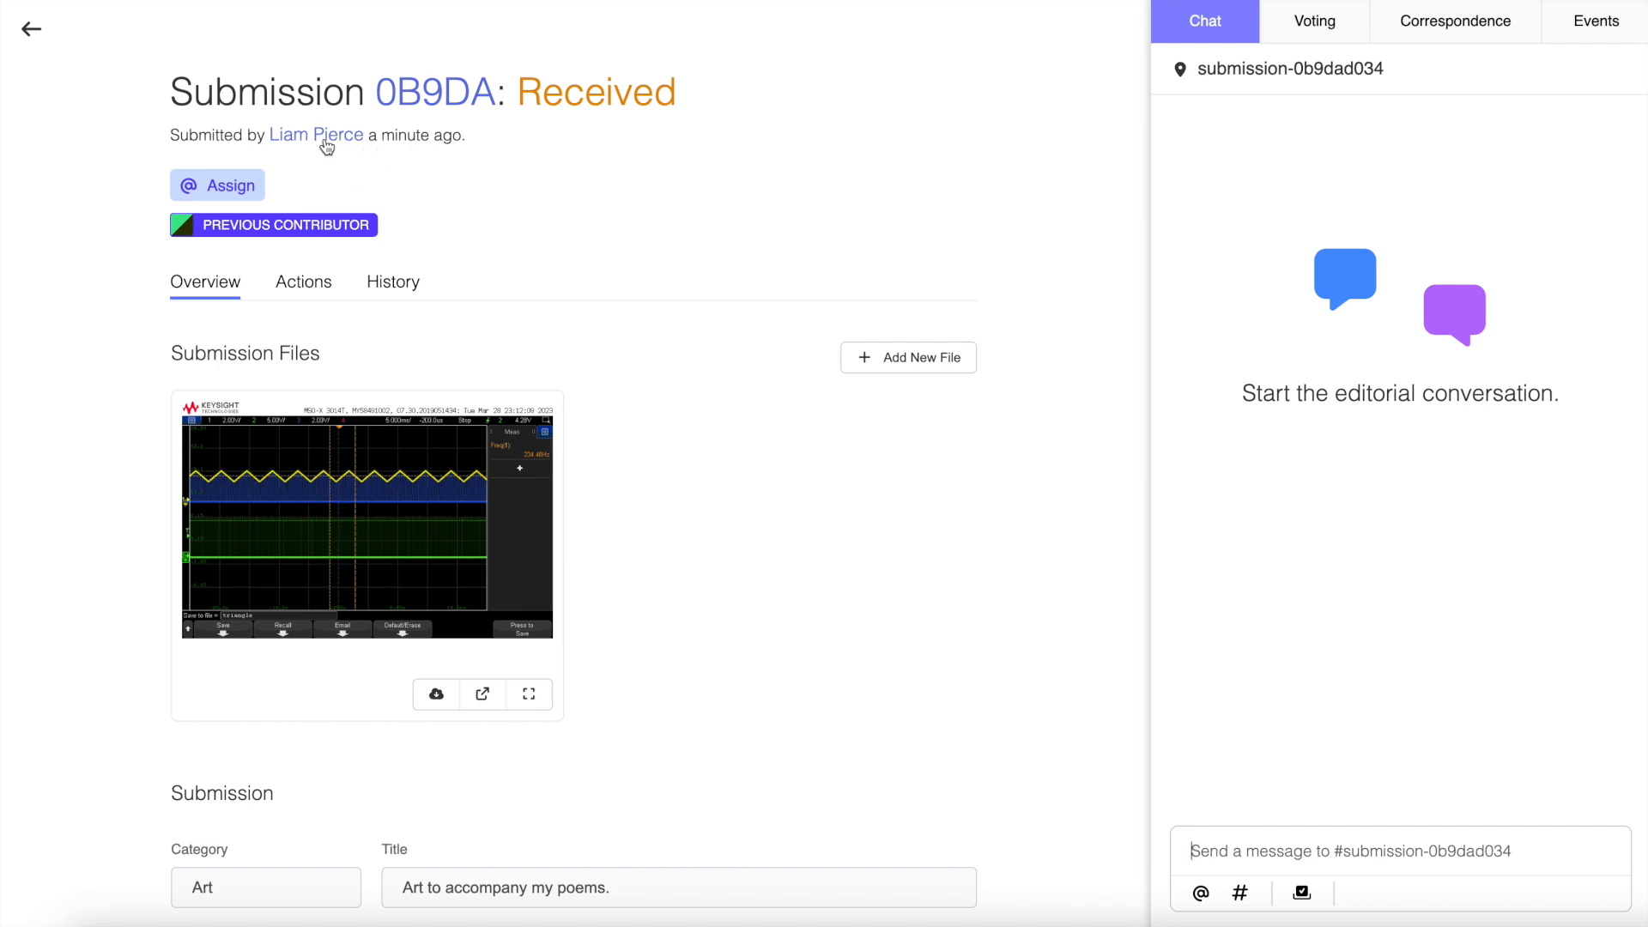
mouse_move(308, 220)
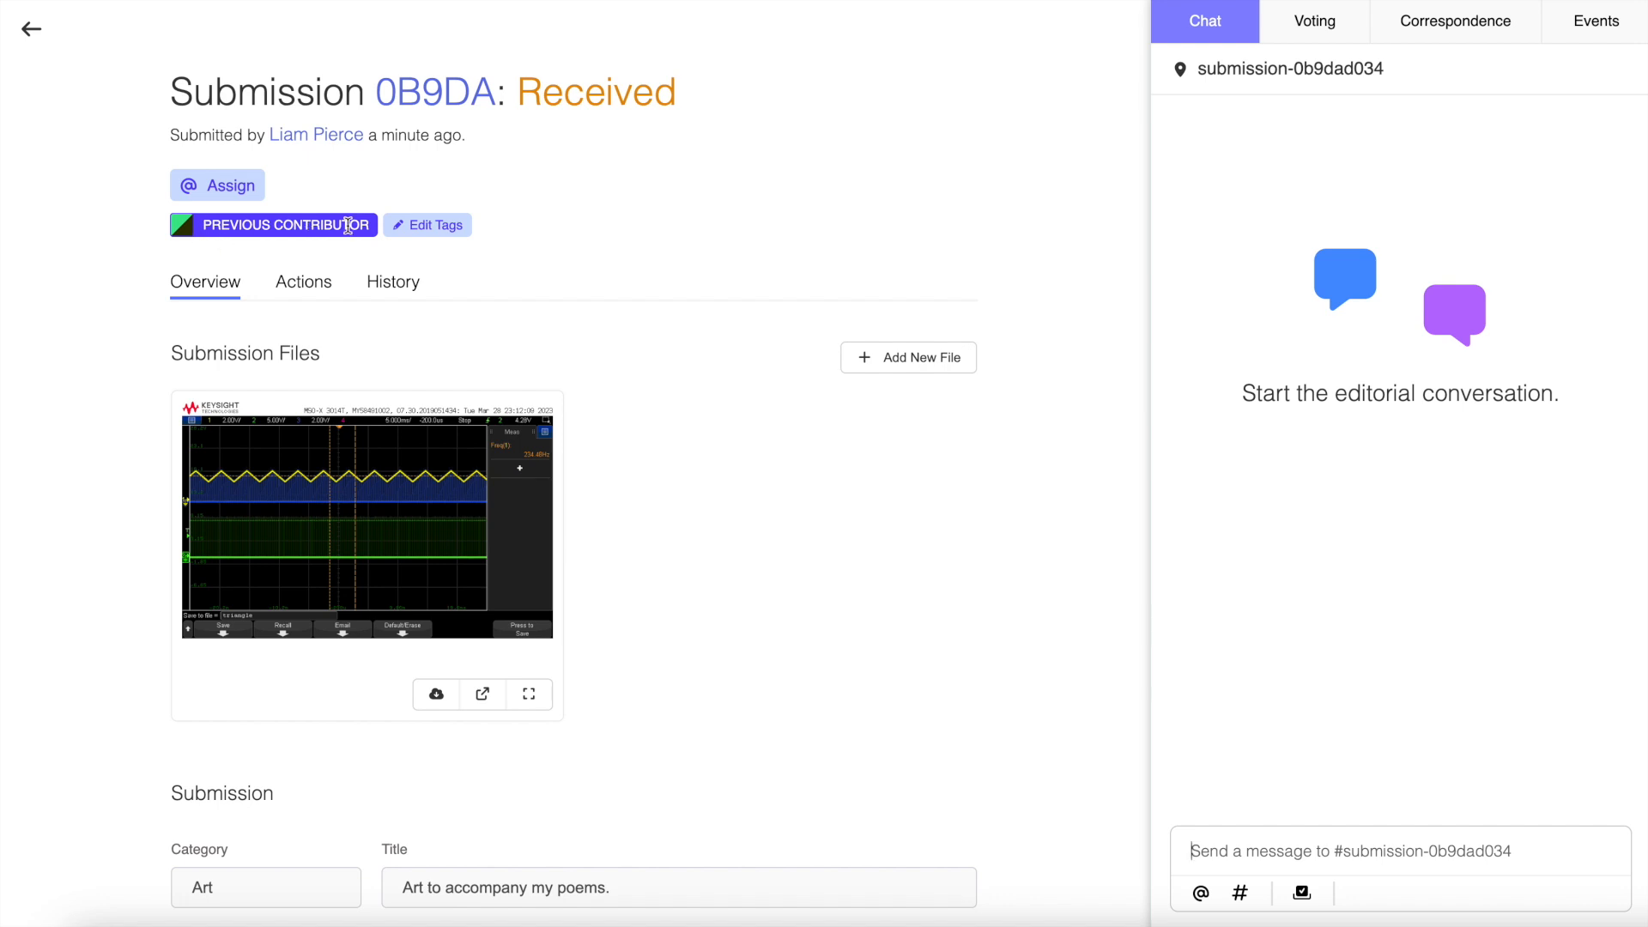